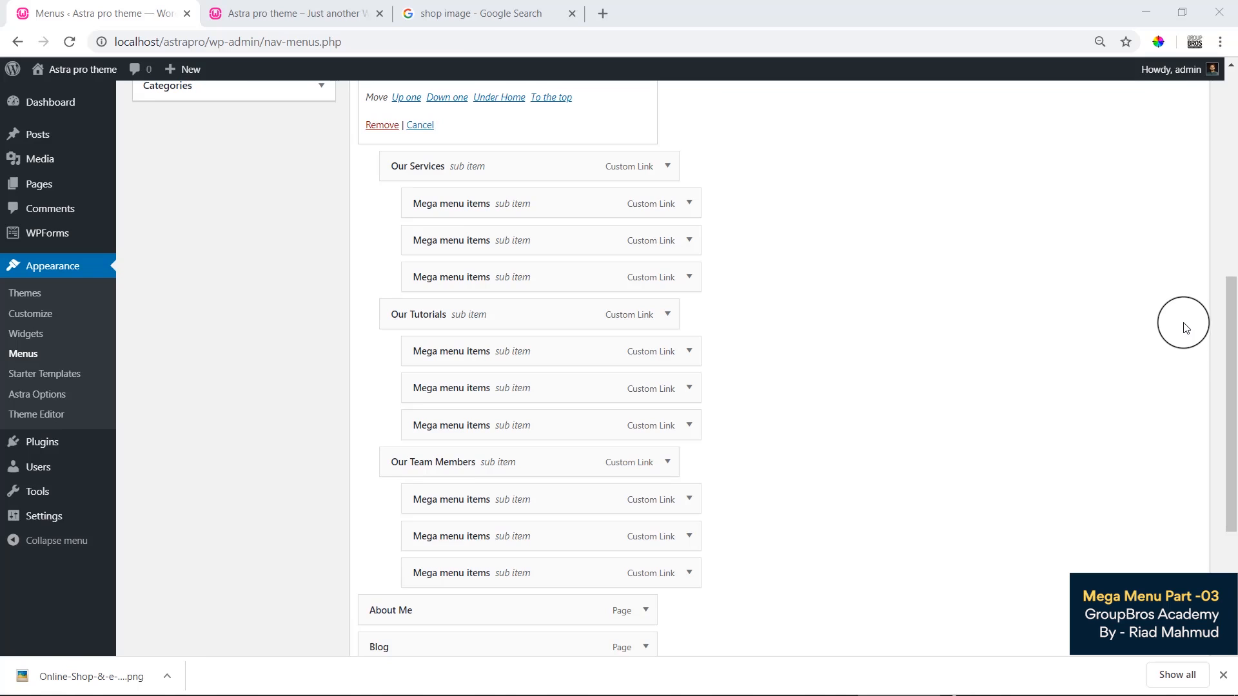
# Step: Collapse the About Us menu item and open the Astra menu settings of its Our Services sub item
pyautogui.moveTo(1226, 351); pyautogui.dragTo(1226, 252)
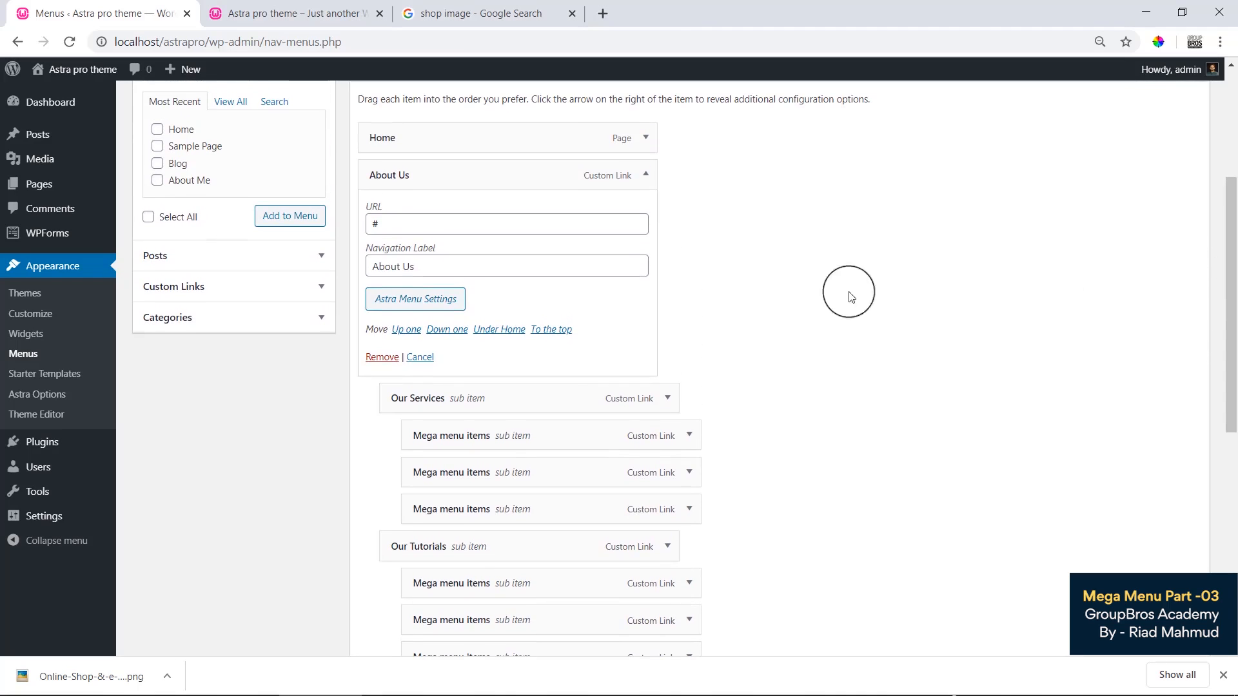
pyautogui.click(647, 176)
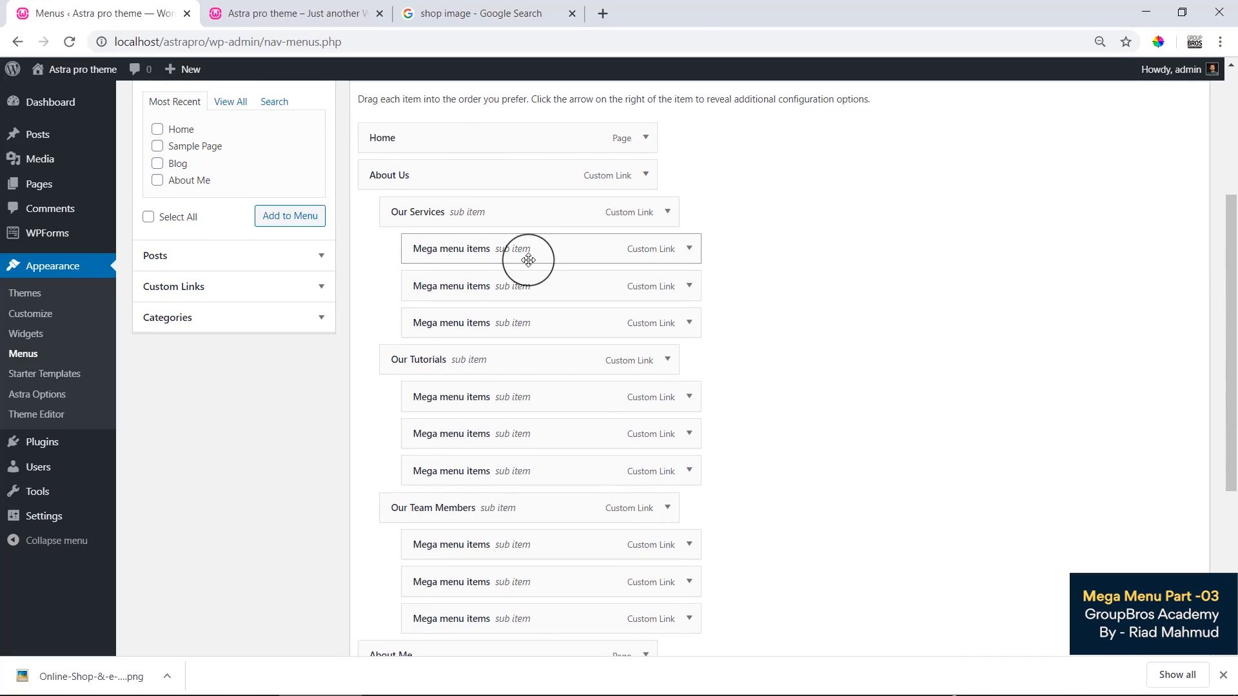
pyautogui.click(670, 216)
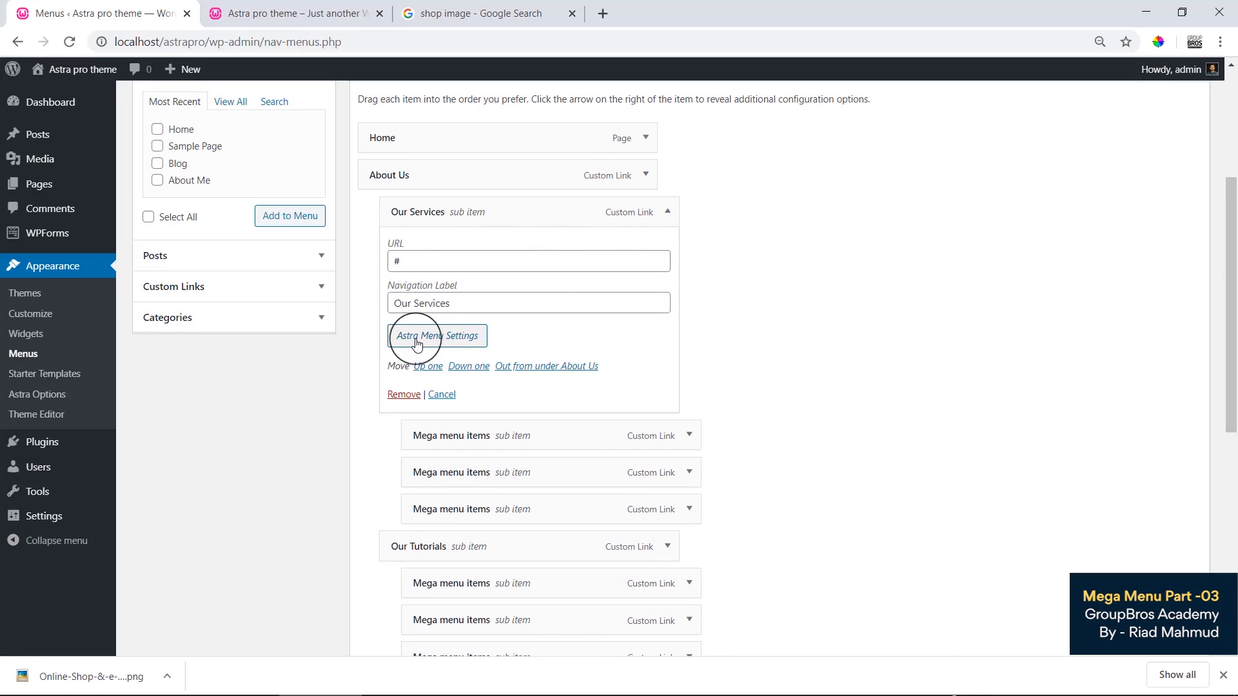
pyautogui.click(453, 338)
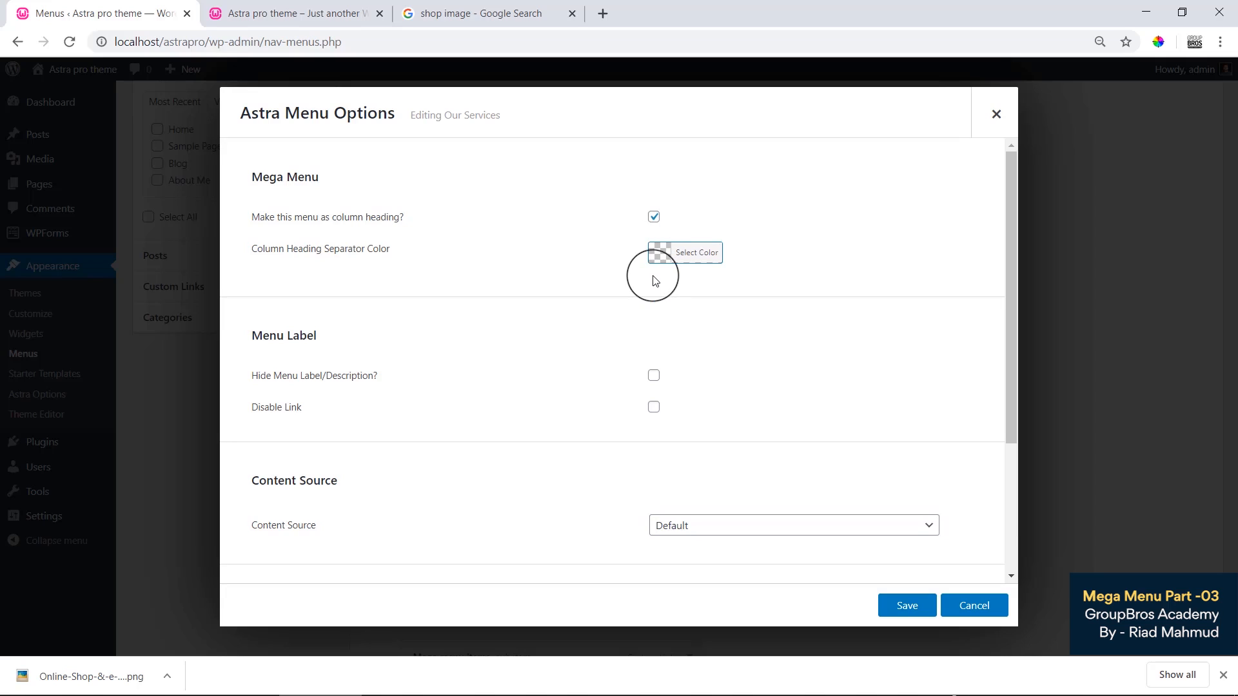
# Step: Set the column heading separator color of Our Services to FF5F42 and save the menu options
pyautogui.click(663, 257)
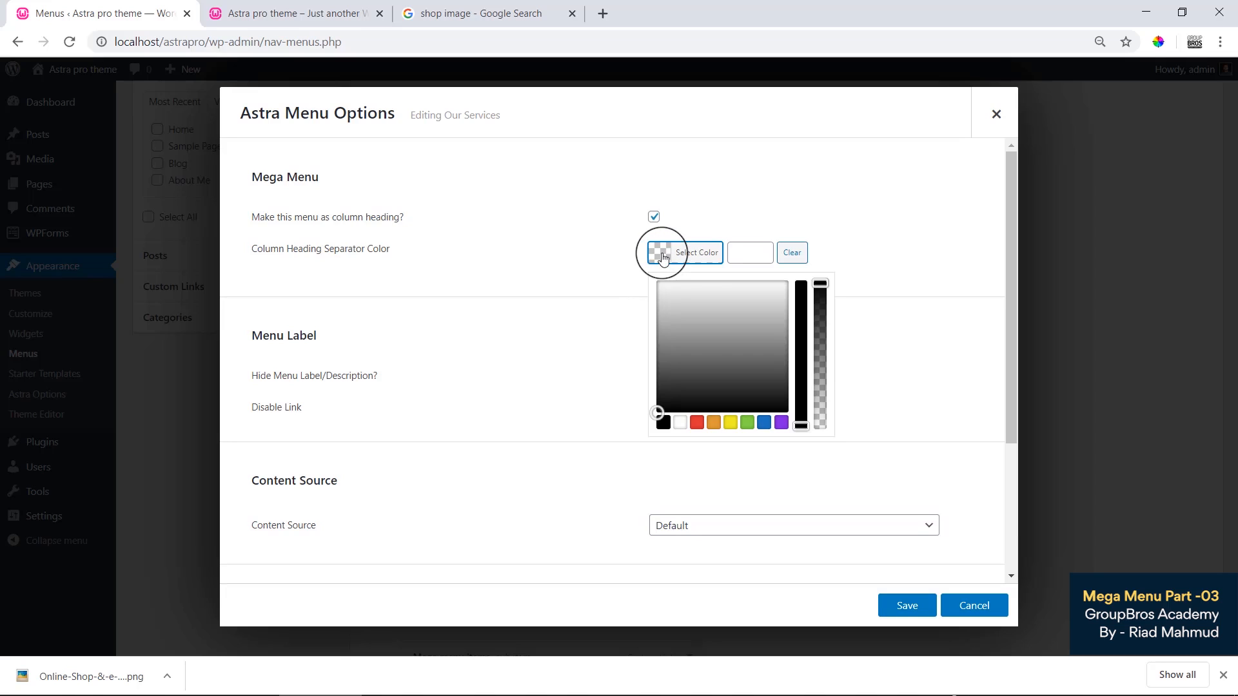
pyautogui.click(698, 426)
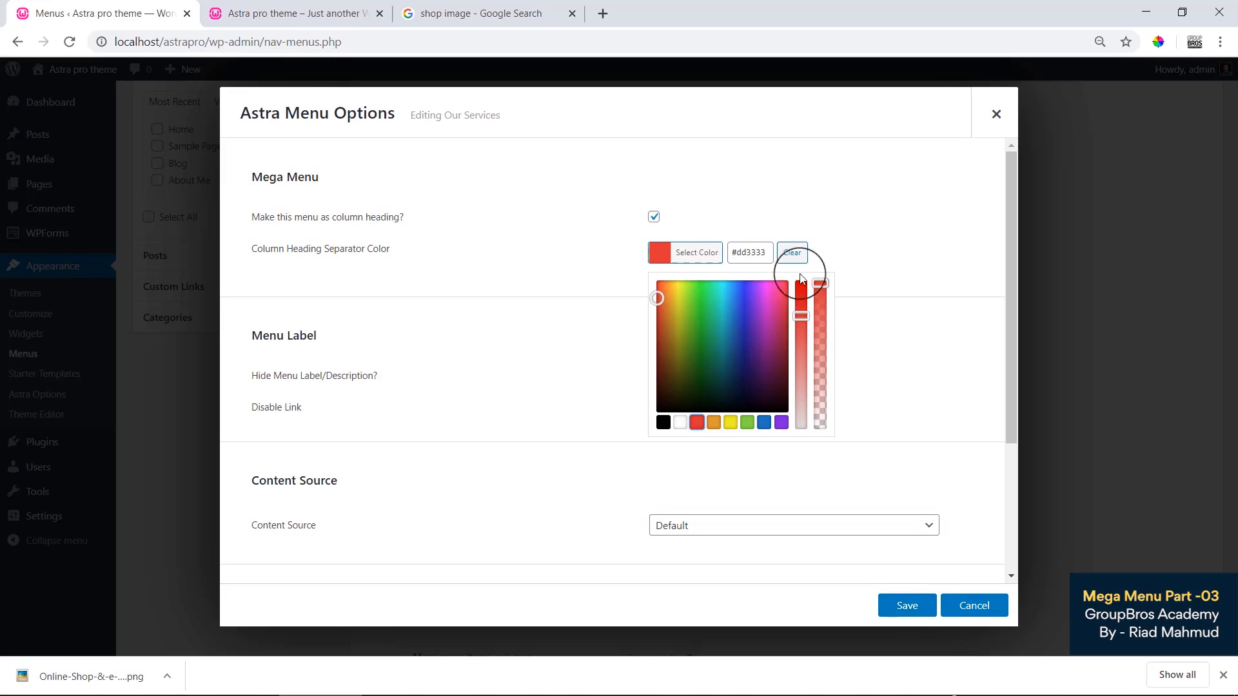
pyautogui.doubleClick(752, 239)
pyautogui.click(683, 252)
pyautogui.tripleClick(748, 251)
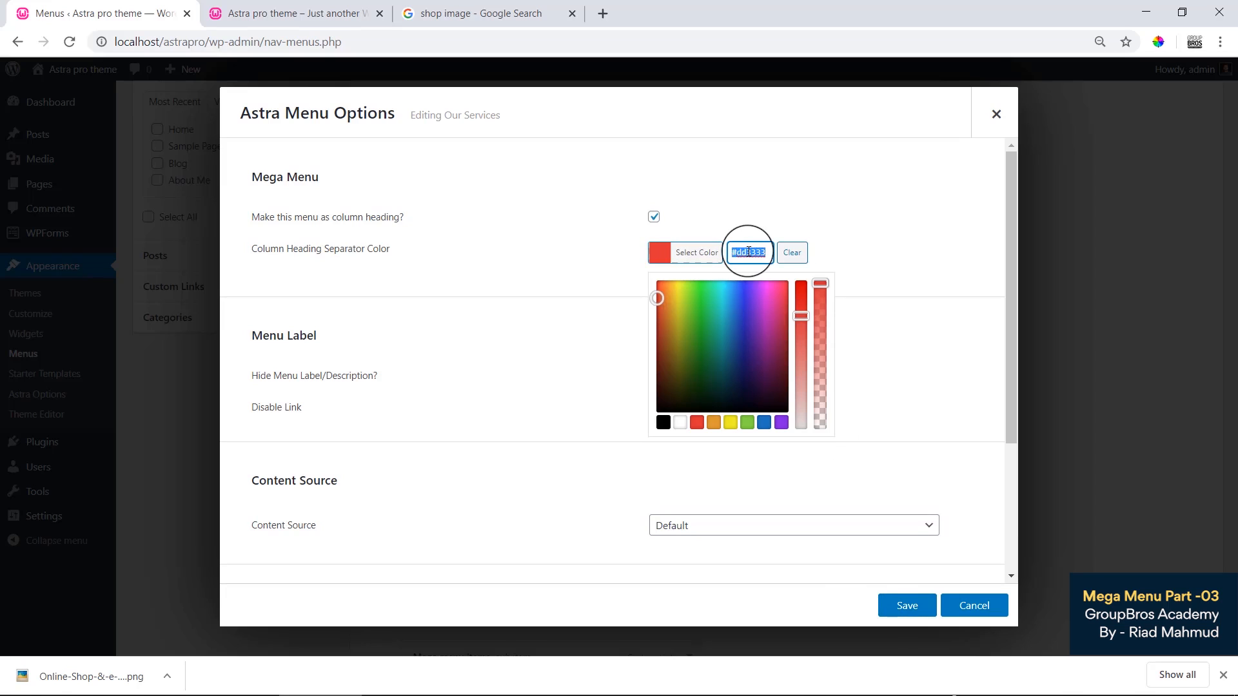
pyautogui.rightClick(748, 251)
pyautogui.click(798, 365)
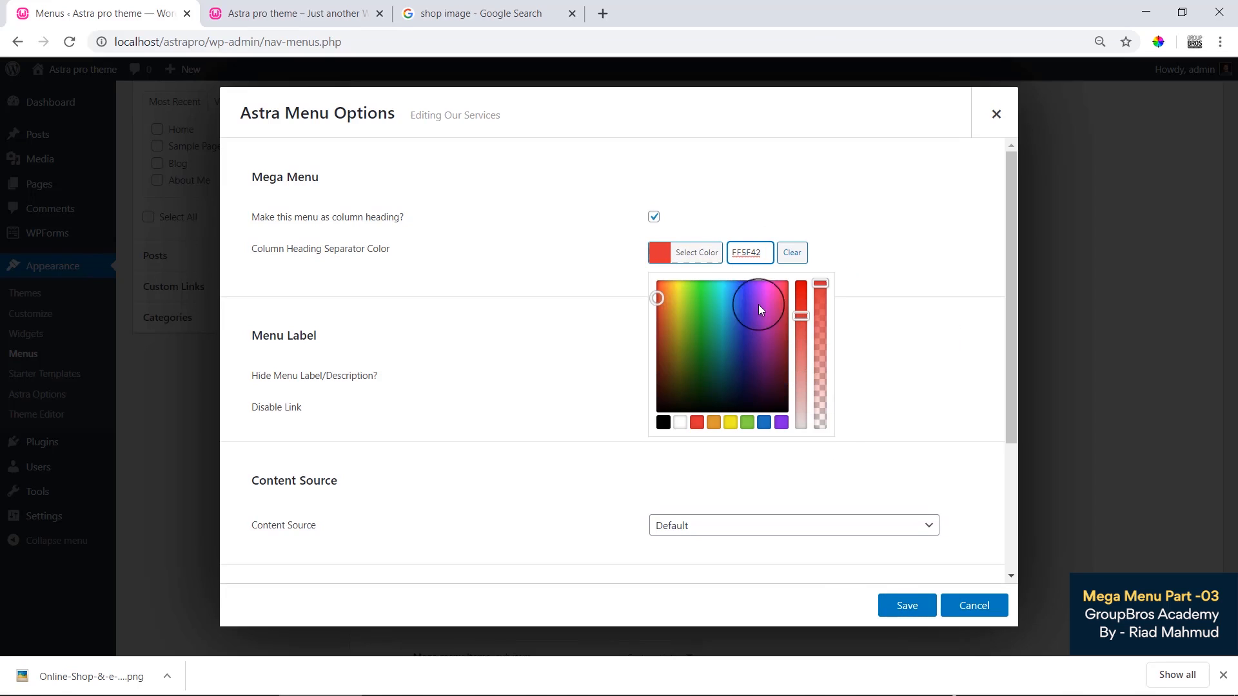
pyautogui.click(701, 252)
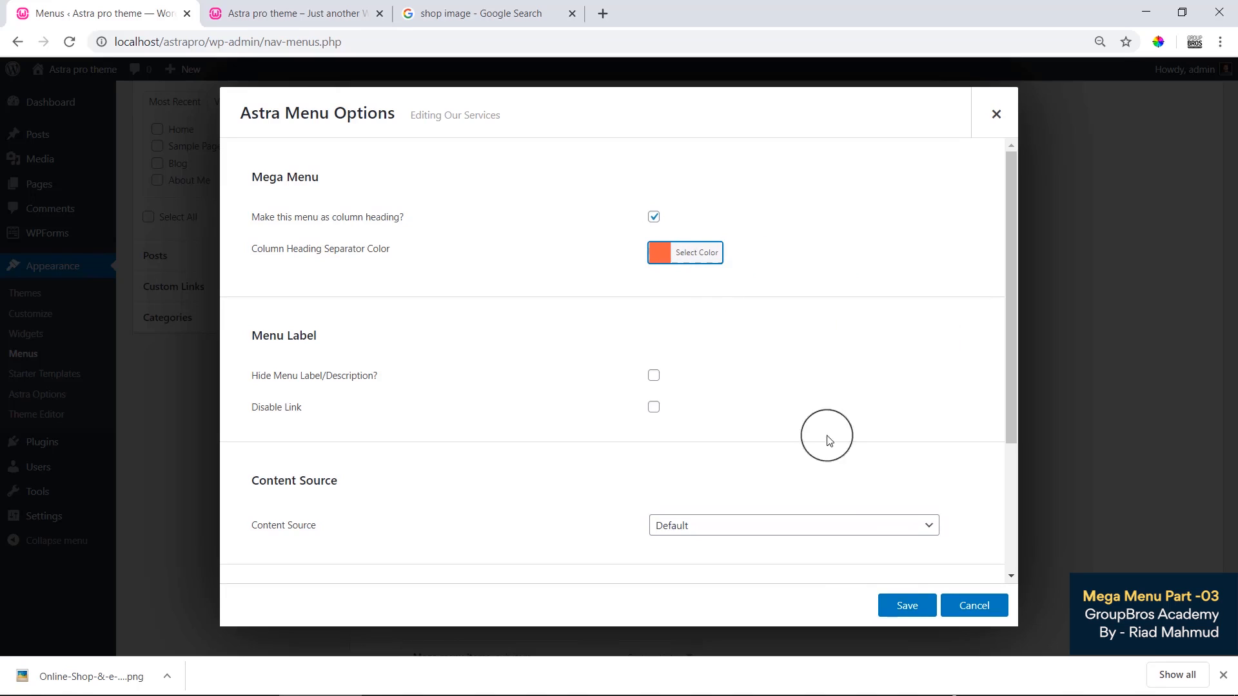
pyautogui.click(900, 605)
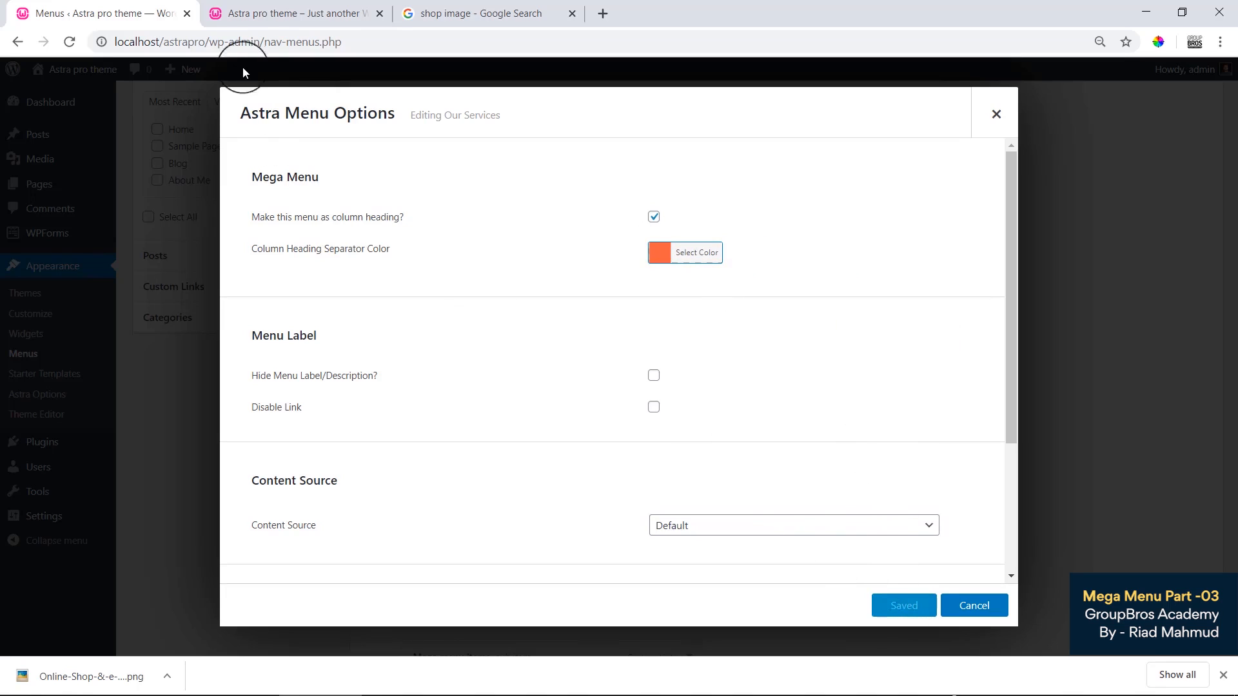
# Step: Reload the site's front page and inspect the Our Services heading separator in the About Us mega menu
pyautogui.click(295, 10)
pyautogui.rightClick(401, 188)
pyautogui.click(449, 242)
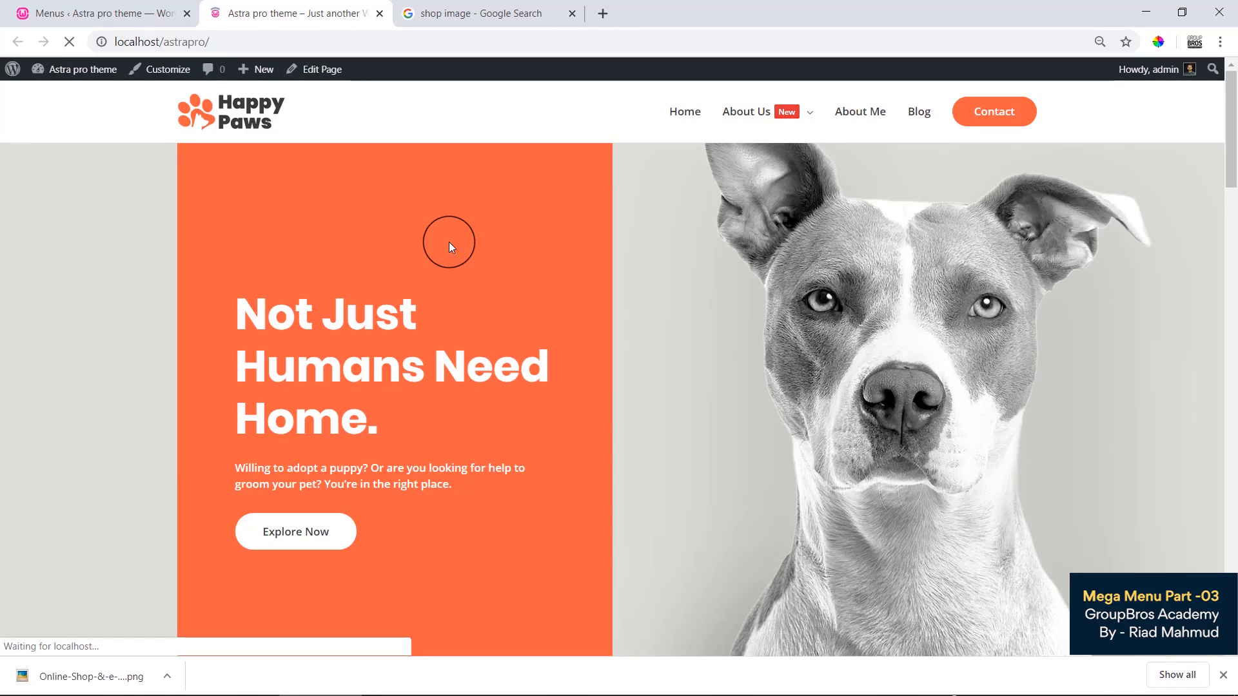
pyautogui.moveTo(763, 122)
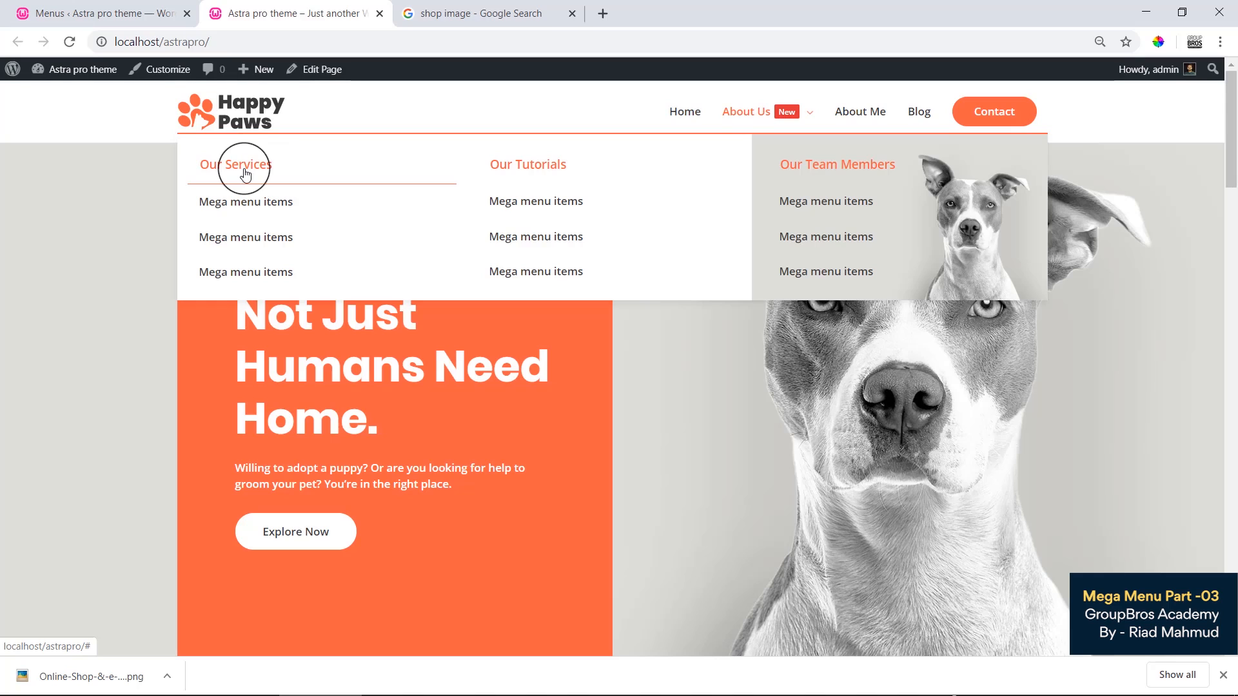
# Step: Return to the Our Services menu options and review the Menu Label section
pyautogui.click(103, 13)
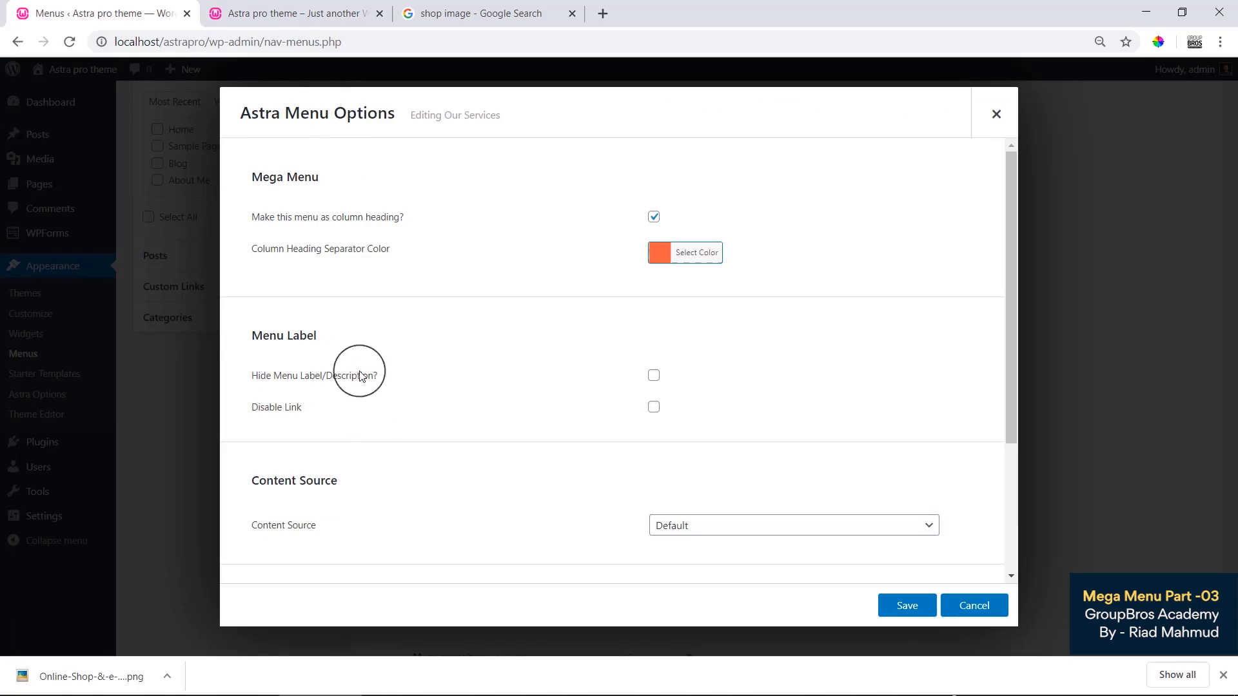
pyautogui.moveTo(251, 337); pyautogui.dragTo(312, 337)
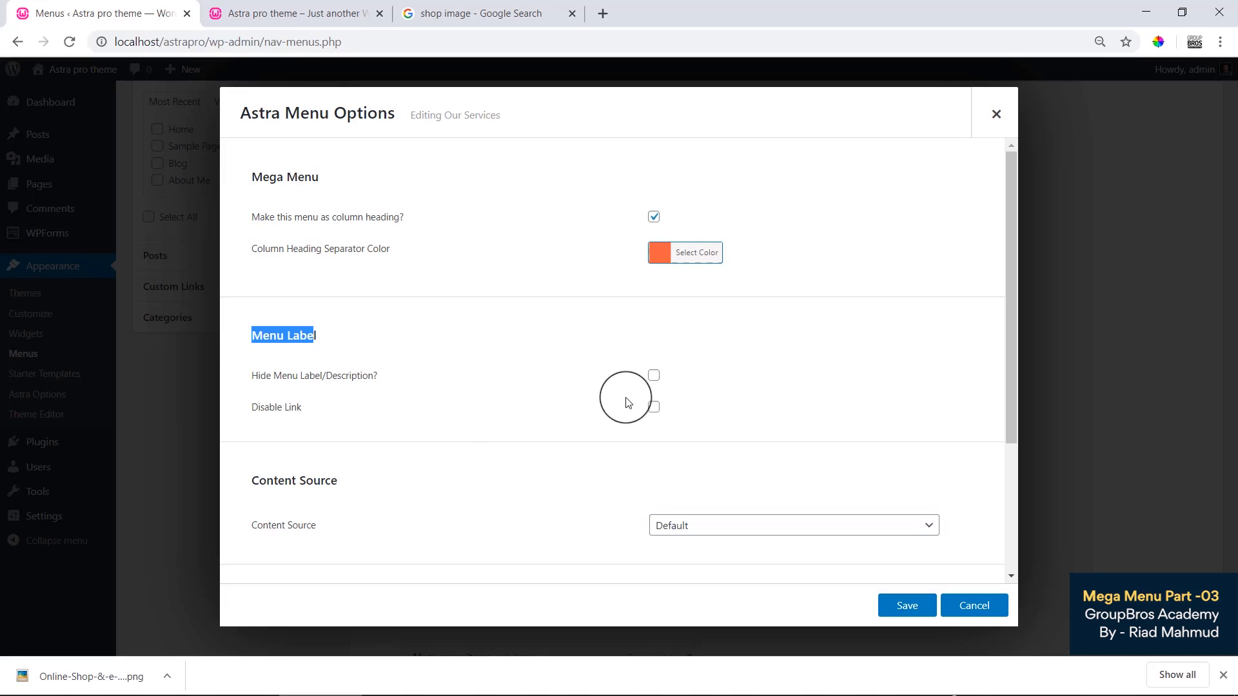
pyautogui.click(957, 287)
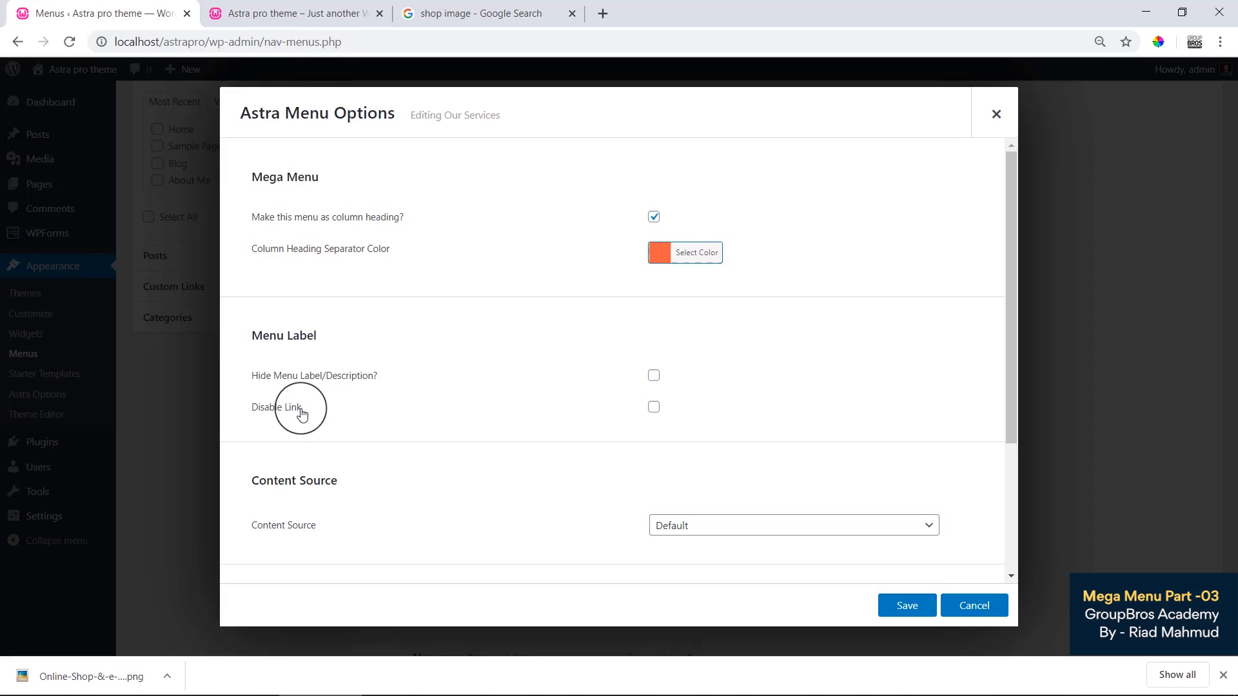
# Step: Capture the front page with the About Us mega menu open, mark the Our Services heading and its link address with arrows, and discard the capture
pyautogui.click(339, 13)
pyautogui.moveTo(806, 113)
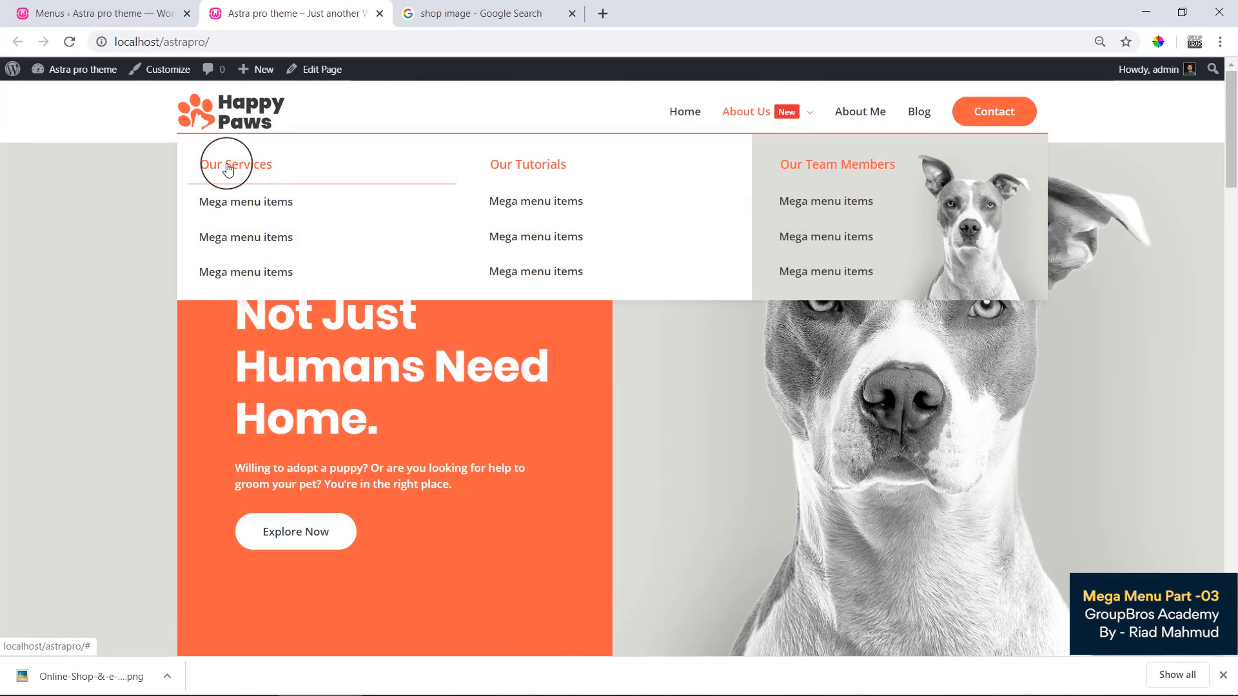
pyautogui.press('Print')
pyautogui.moveTo(2, 56); pyautogui.dragTo(1159, 679)
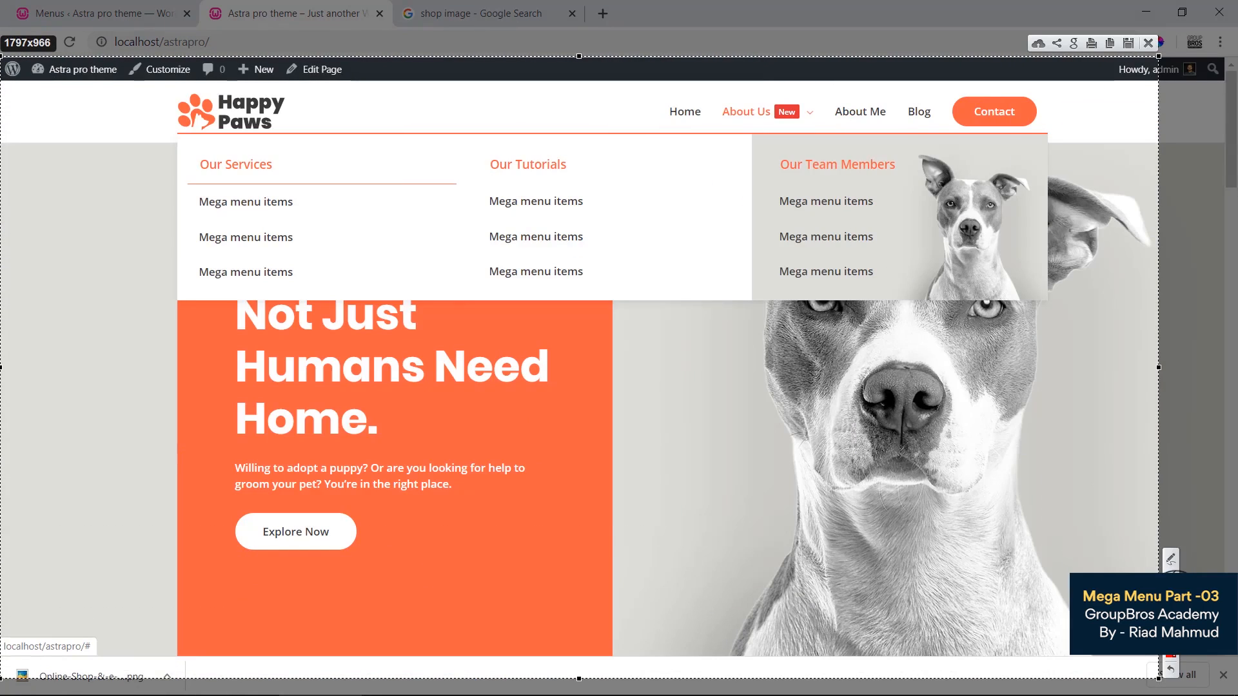
pyautogui.moveTo(90, 198); pyautogui.dragTo(197, 166)
pyautogui.moveTo(113, 526); pyautogui.dragTo(92, 635)
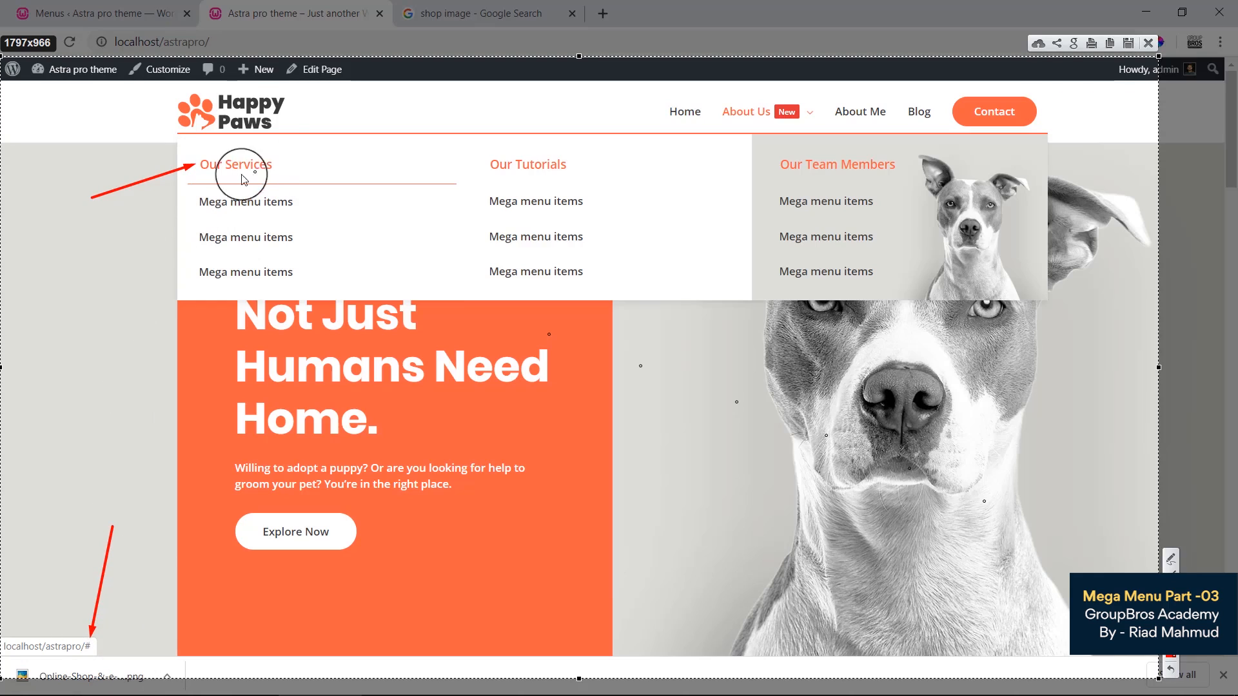
pyautogui.click(1149, 43)
# Step: Enable the Disable Link option for the Our Services item and save the menu options
pyautogui.click(170, 13)
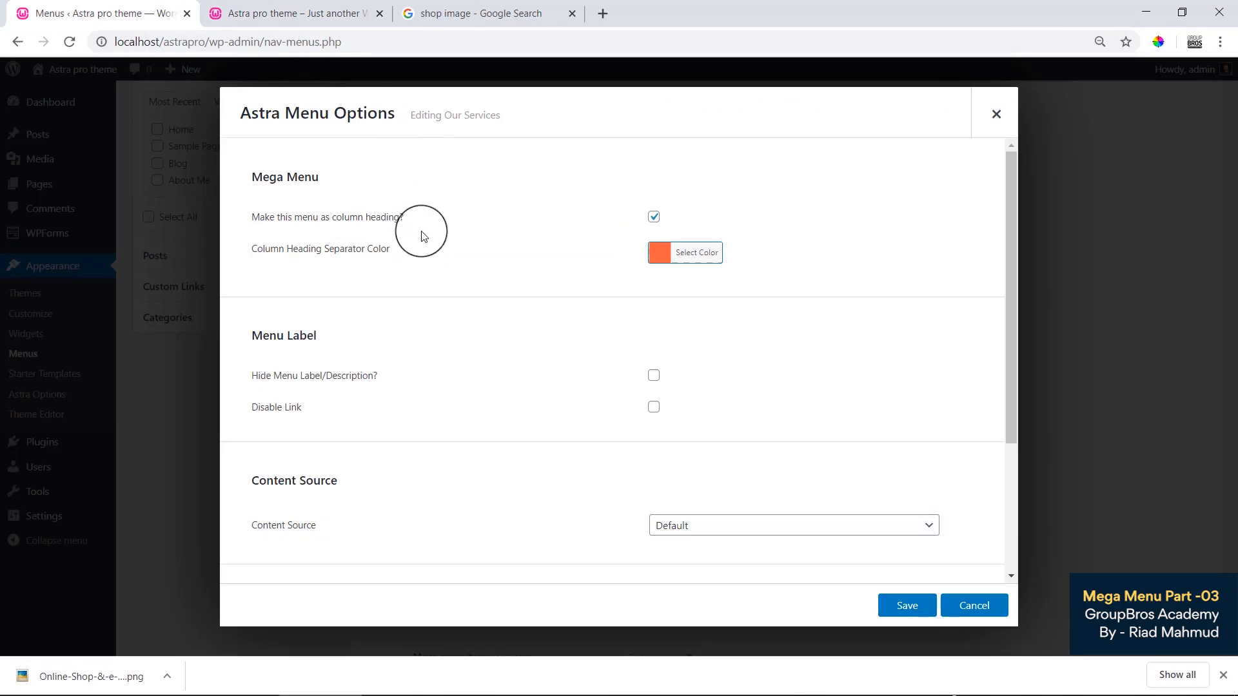
pyautogui.moveTo(251, 408); pyautogui.dragTo(315, 418)
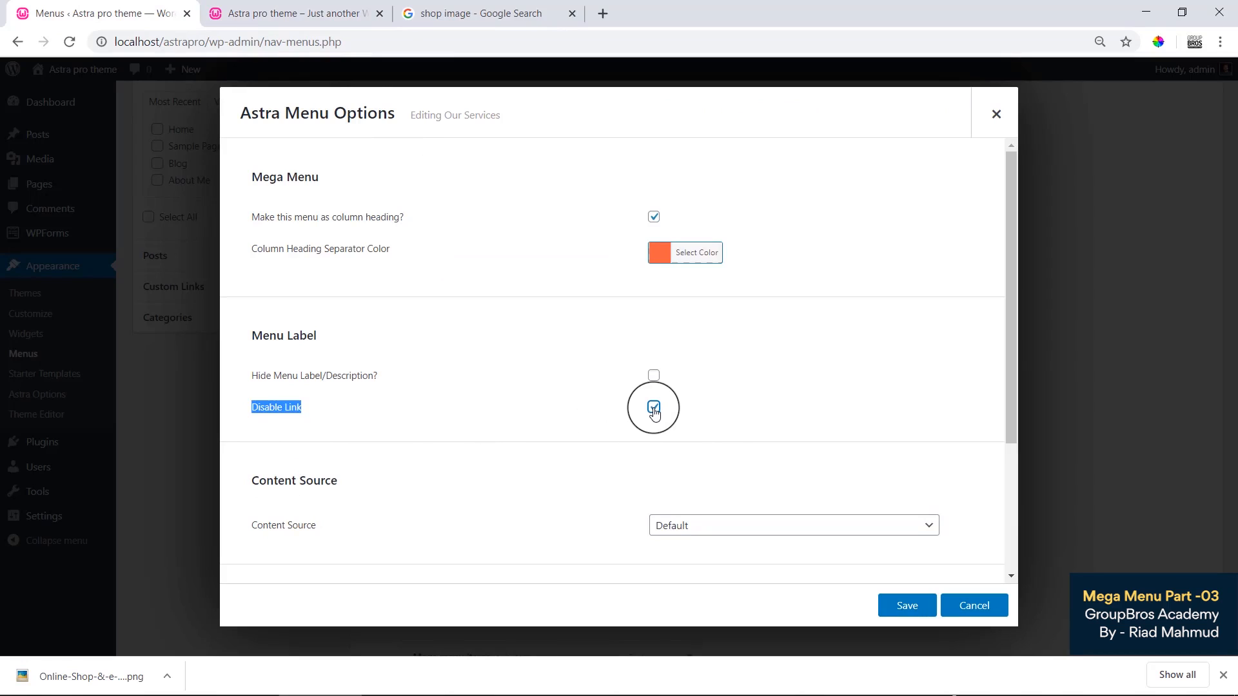
pyautogui.click(909, 606)
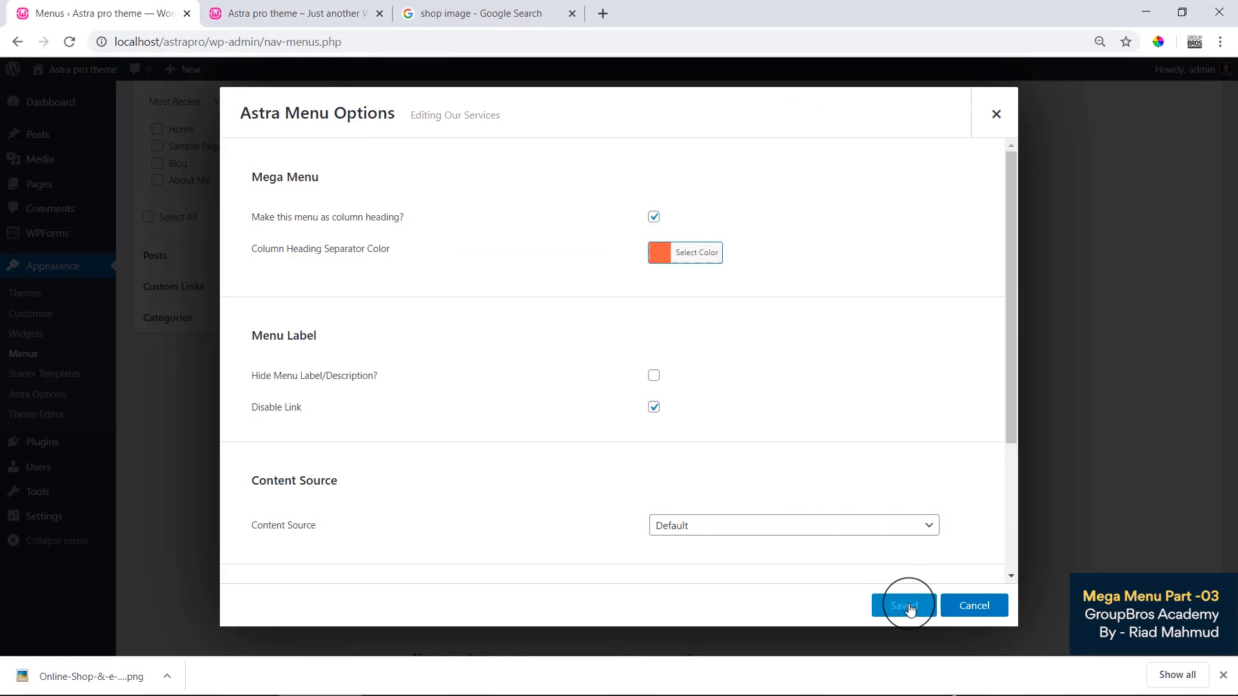
# Step: Reload the site's front page and test the link of the Our Services heading in the About Us mega menu
pyautogui.click(274, 13)
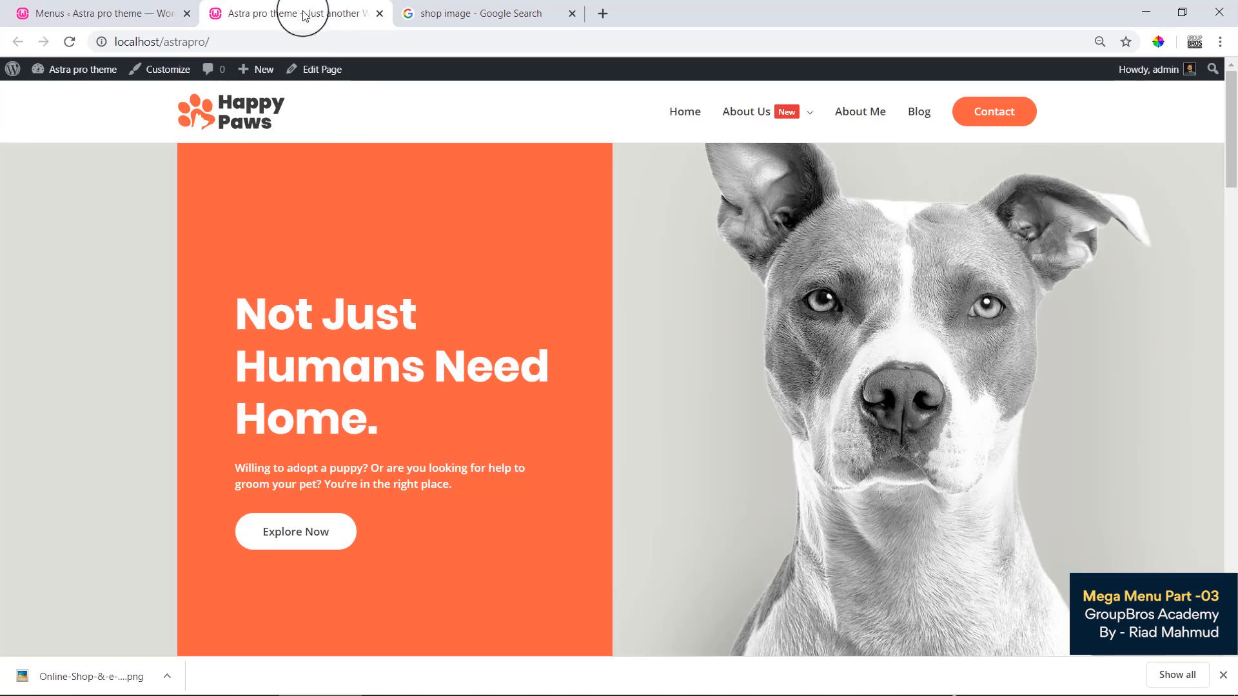
pyautogui.rightClick(382, 180)
pyautogui.click(406, 228)
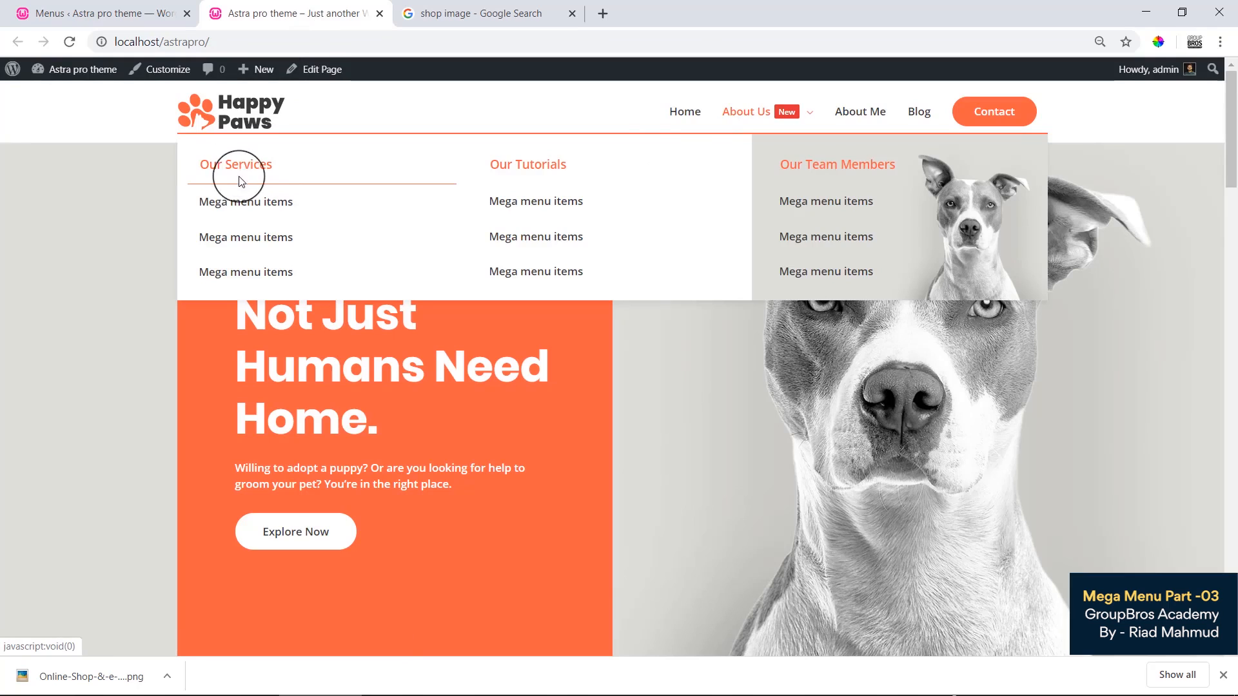
pyautogui.click(262, 175)
pyautogui.click(106, 221)
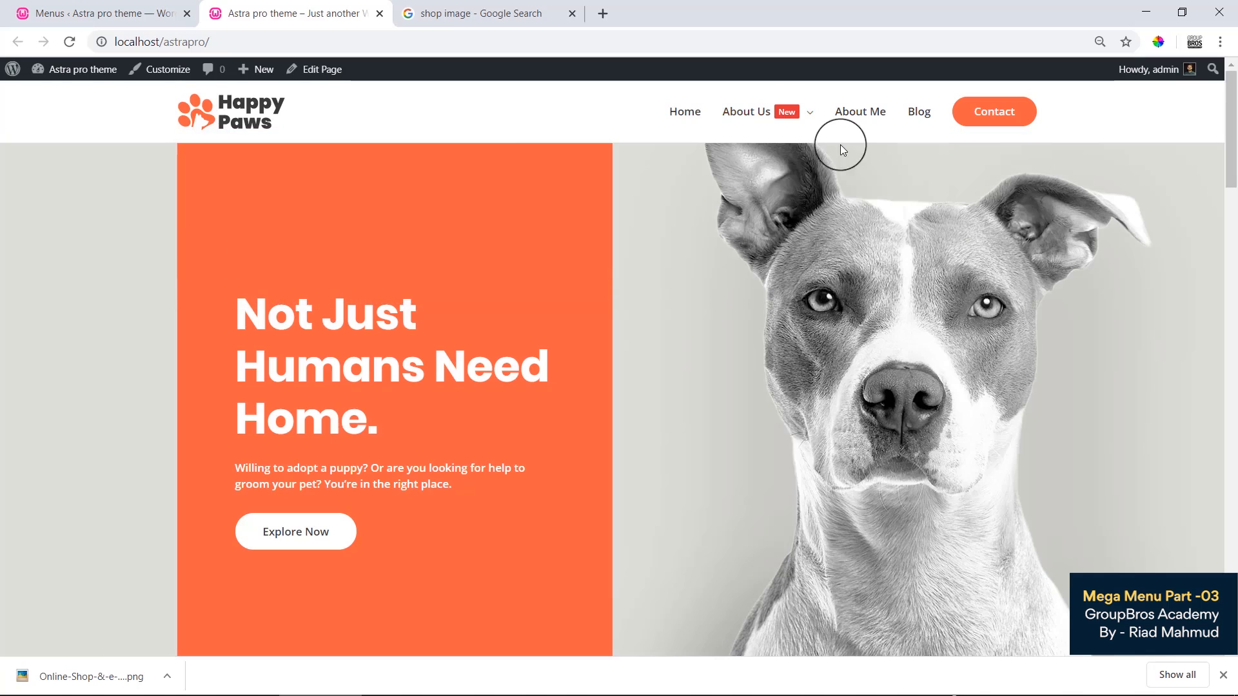
pyautogui.moveTo(768, 135)
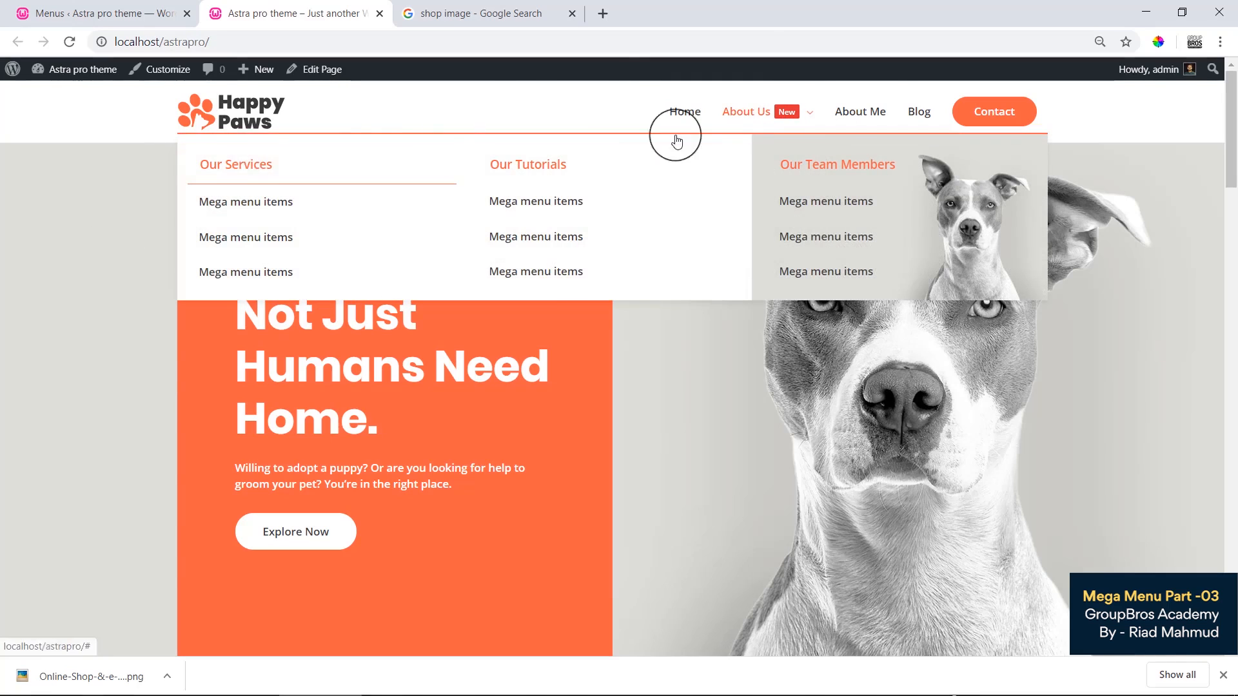
pyautogui.click(239, 169)
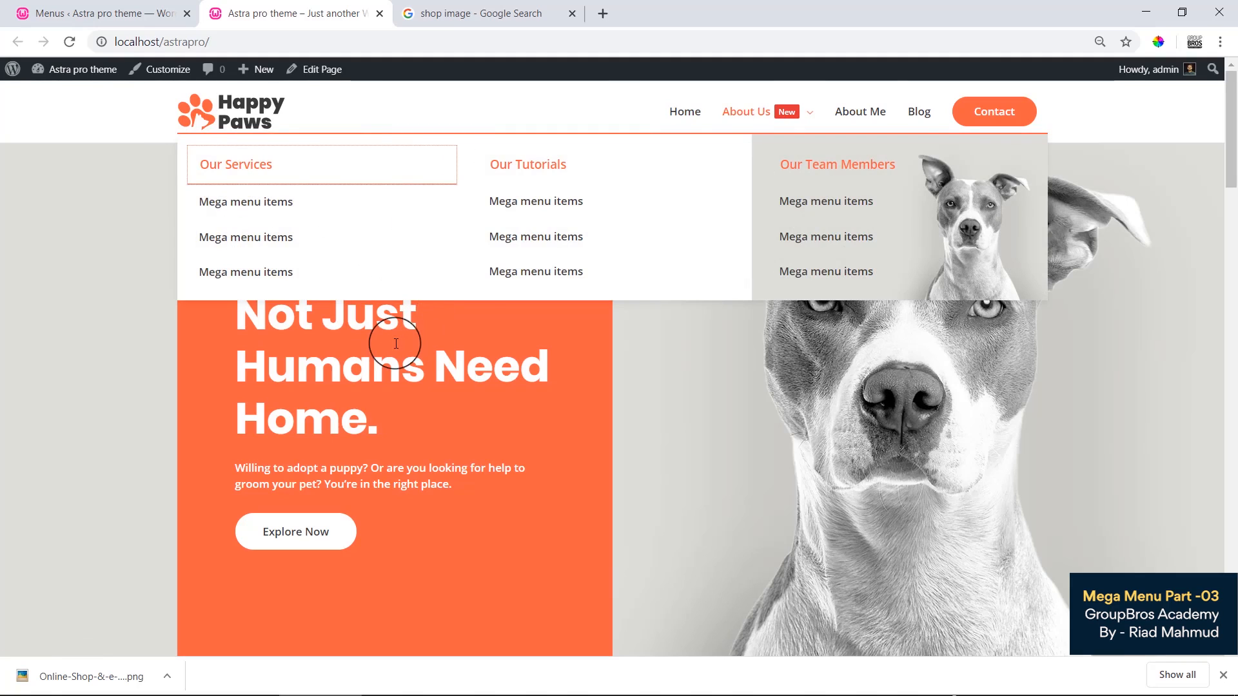
# Step: Return to the Our Services menu options and enable hiding of the menu label and description
pyautogui.click(125, 6)
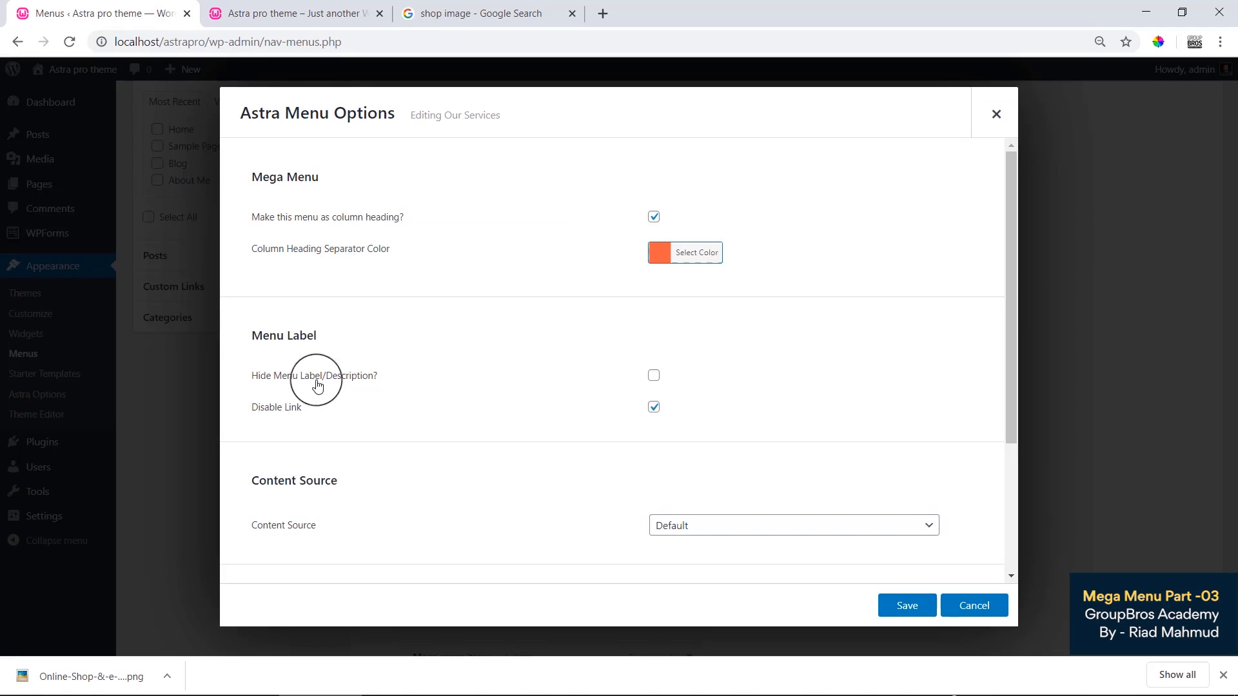
pyautogui.click(654, 376)
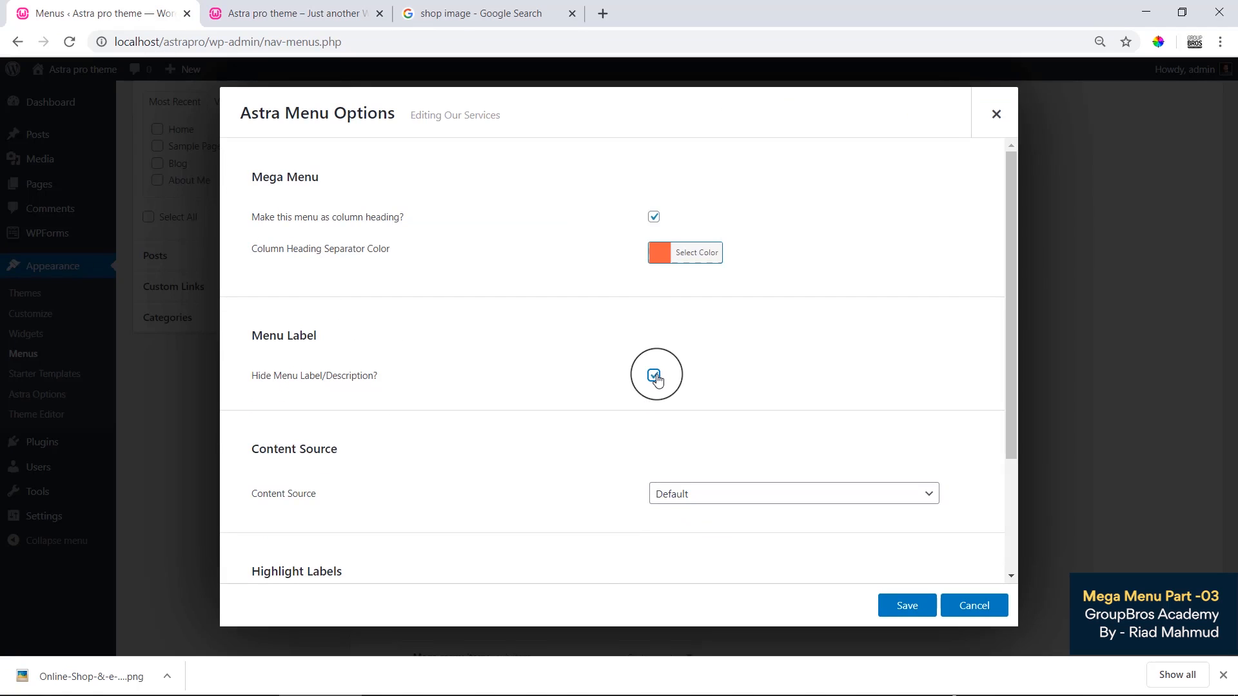
# Step: Try Custom Text and Template as the content source of the Our Services item
pyautogui.scroll(-3, 656, 378)
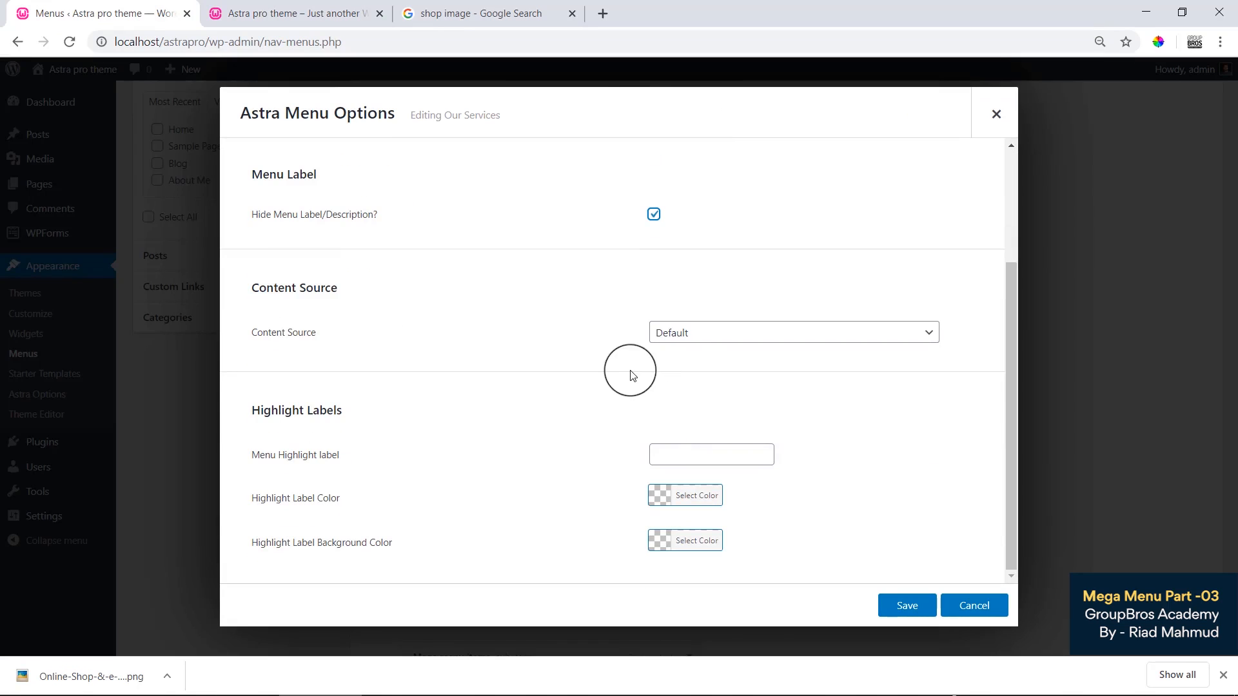
pyautogui.moveTo(251, 302); pyautogui.dragTo(380, 339)
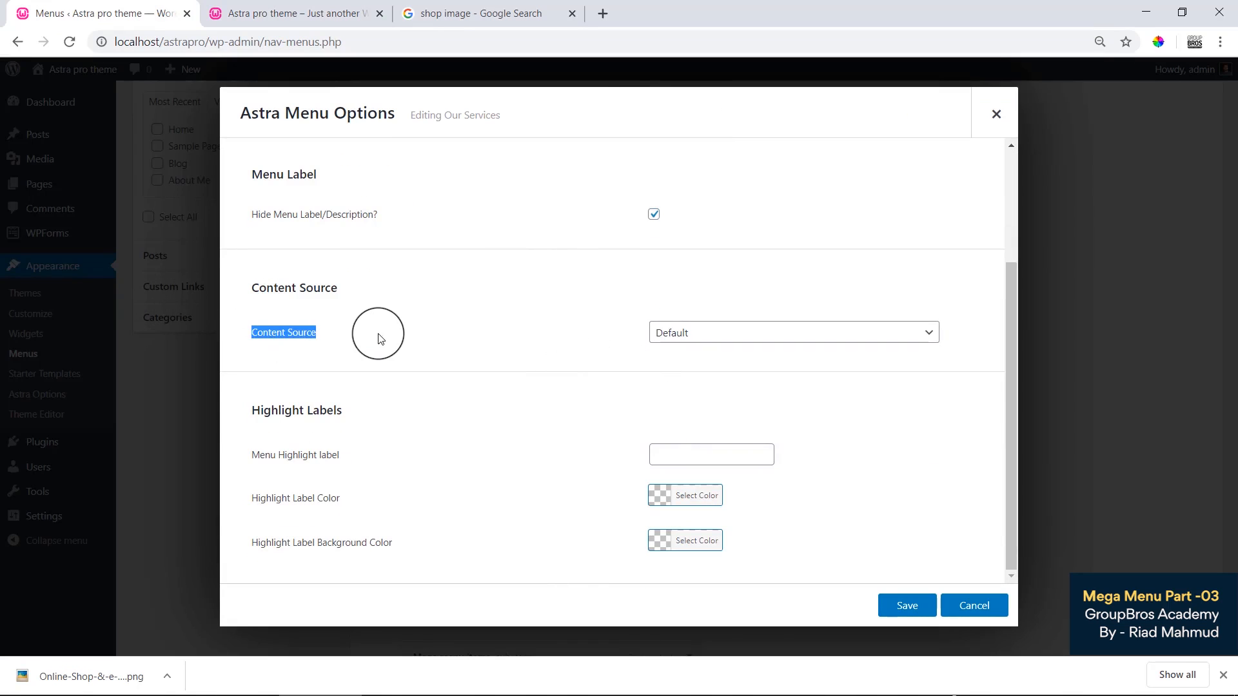
pyautogui.click(686, 331)
pyautogui.click(684, 363)
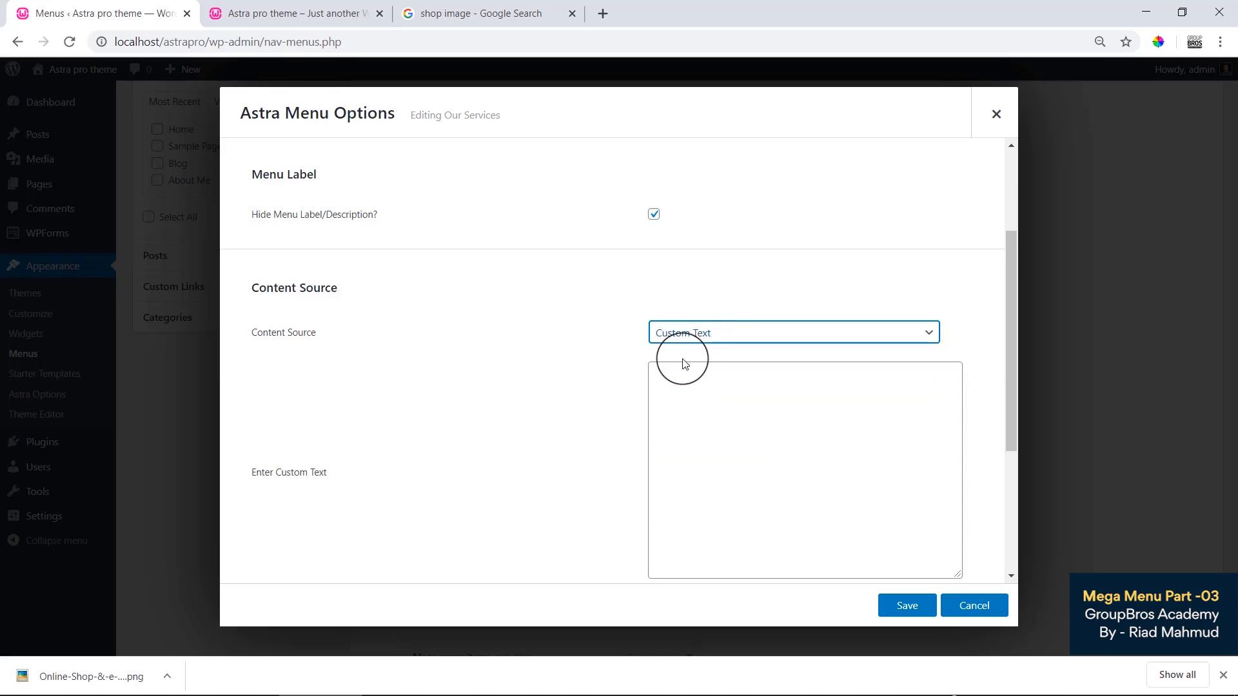
pyautogui.click(691, 330)
pyautogui.click(690, 379)
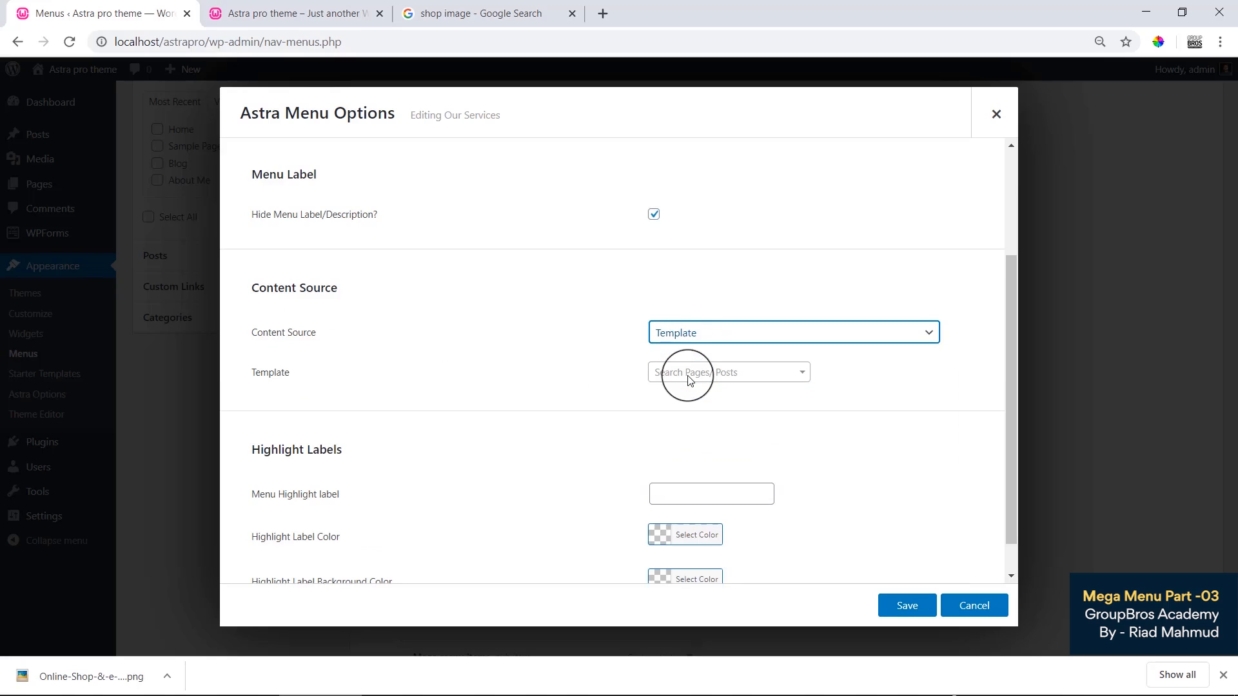
# Step: Try Widget as the content source of the Our Services item with the Calendar widget selected, and save the options
pyautogui.click(690, 343)
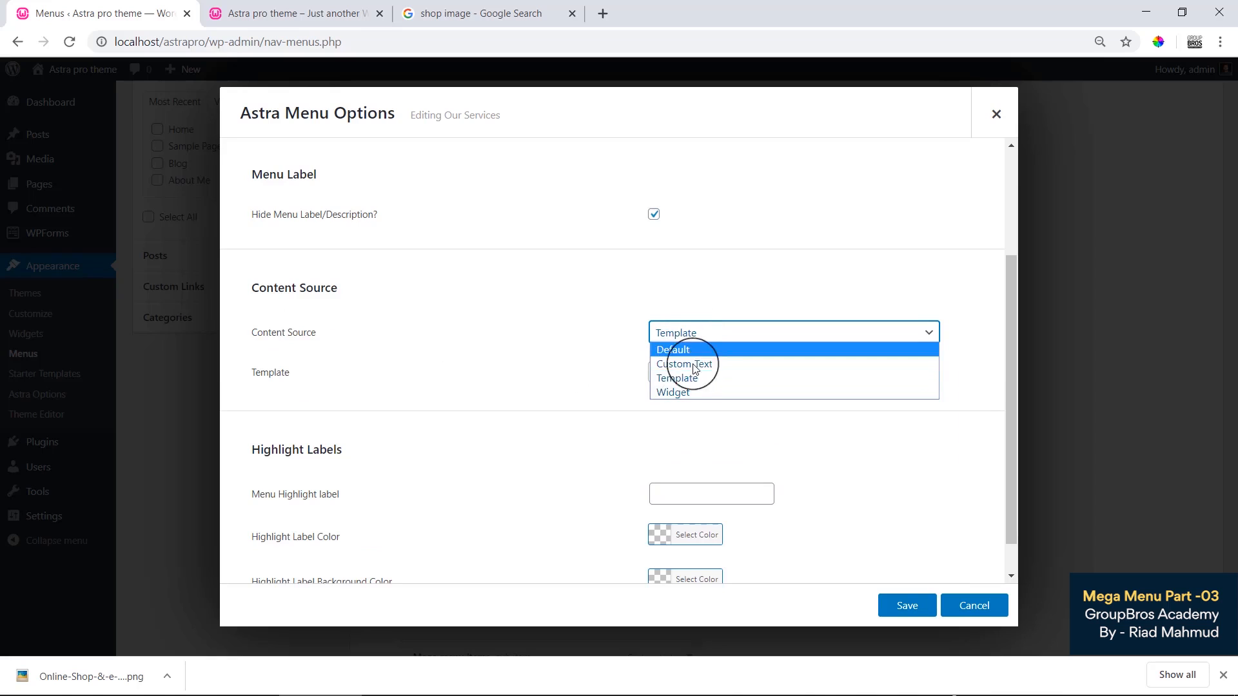
pyautogui.click(692, 391)
pyautogui.click(697, 376)
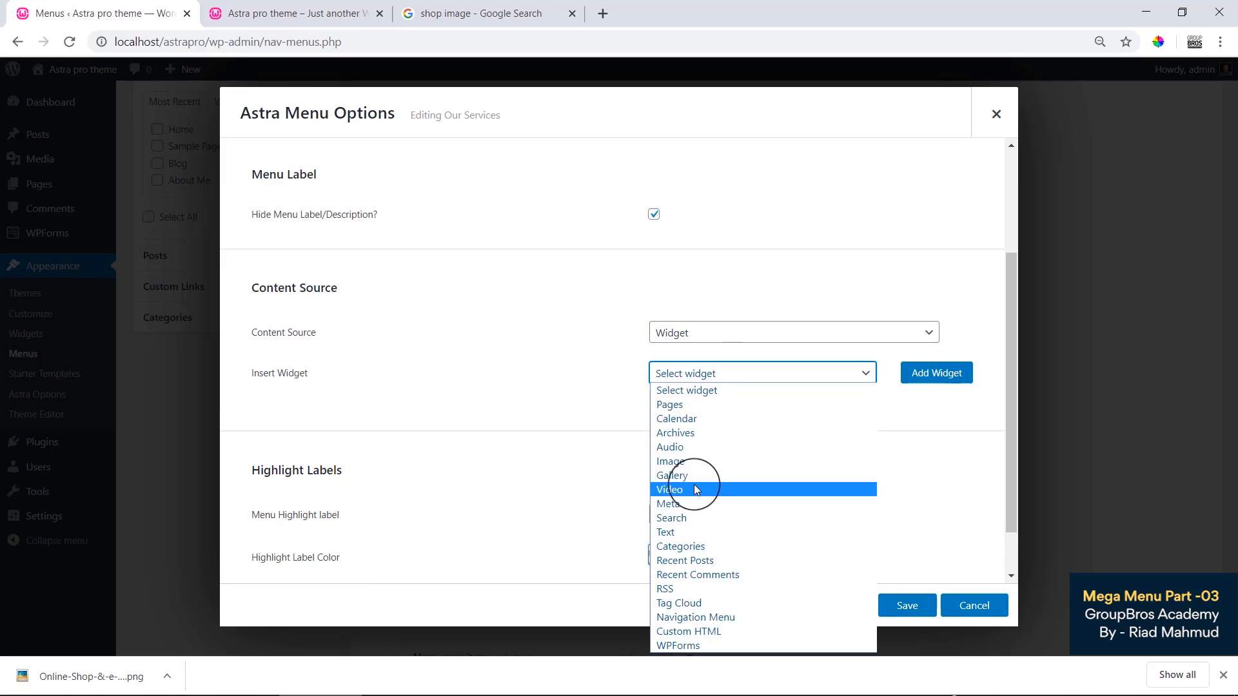
pyautogui.click(710, 419)
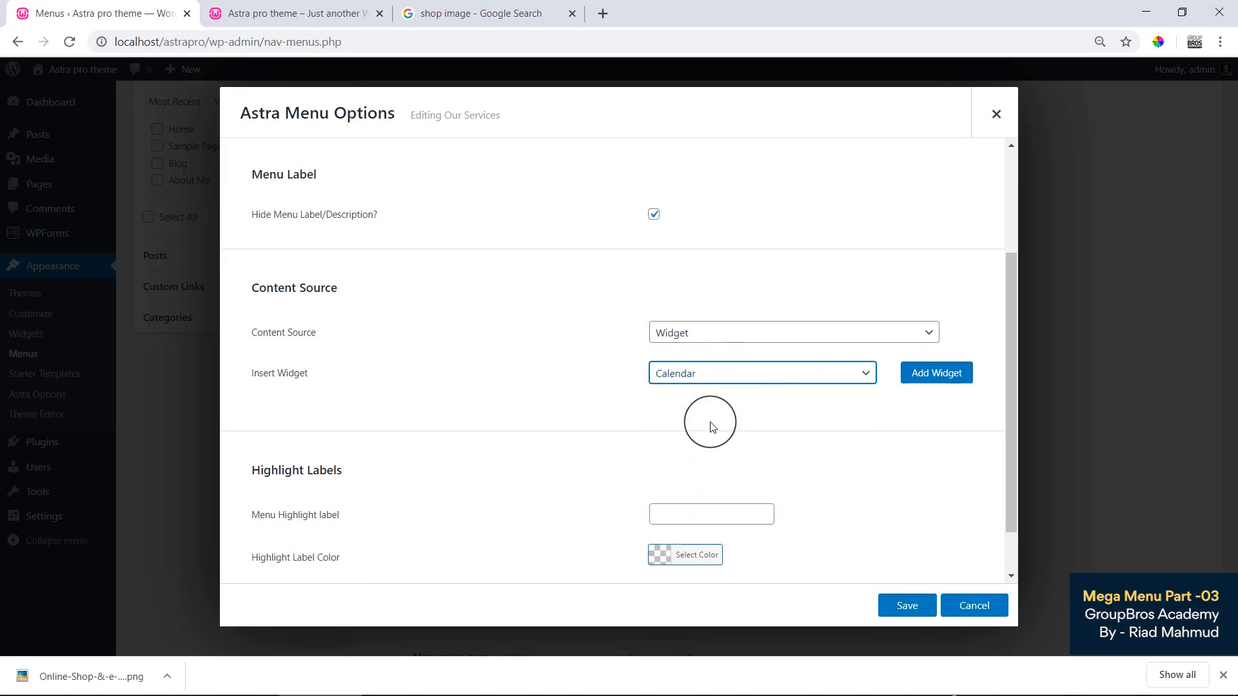
pyautogui.click(908, 607)
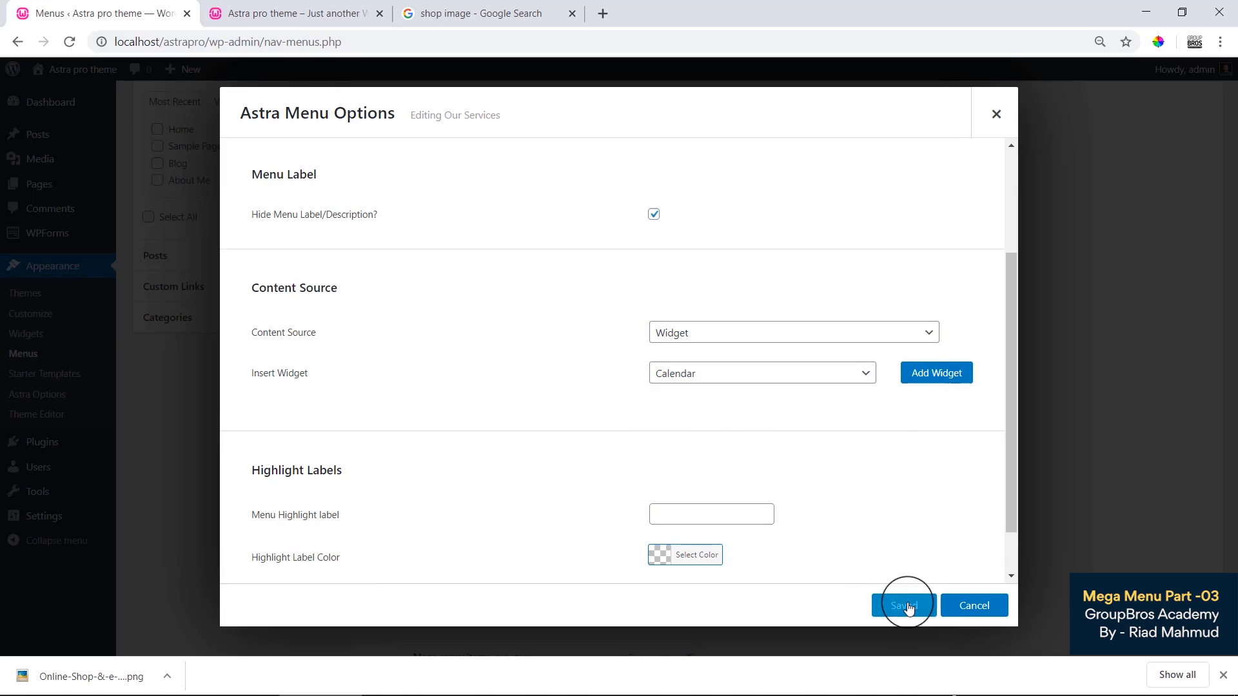
# Step: Reload the site's front page and check the About Us mega menu for the calendar widget
pyautogui.click(348, 13)
pyautogui.click(348, 43)
pyautogui.press('Return')
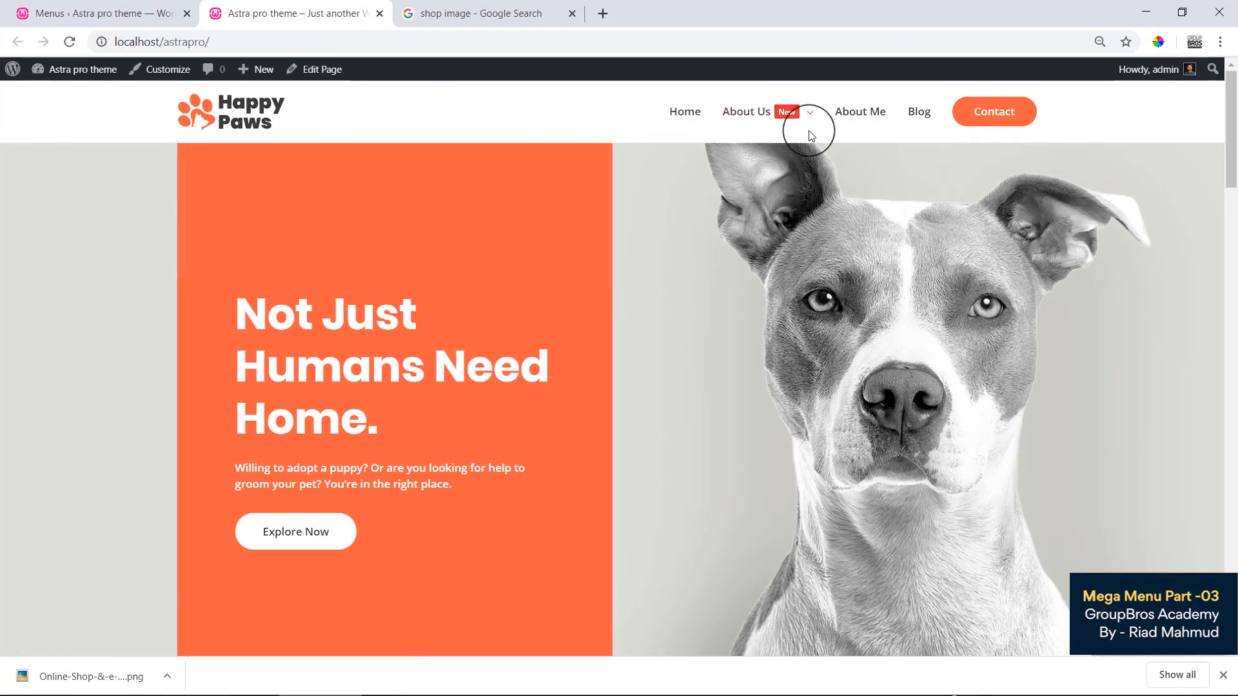
pyautogui.moveTo(803, 129)
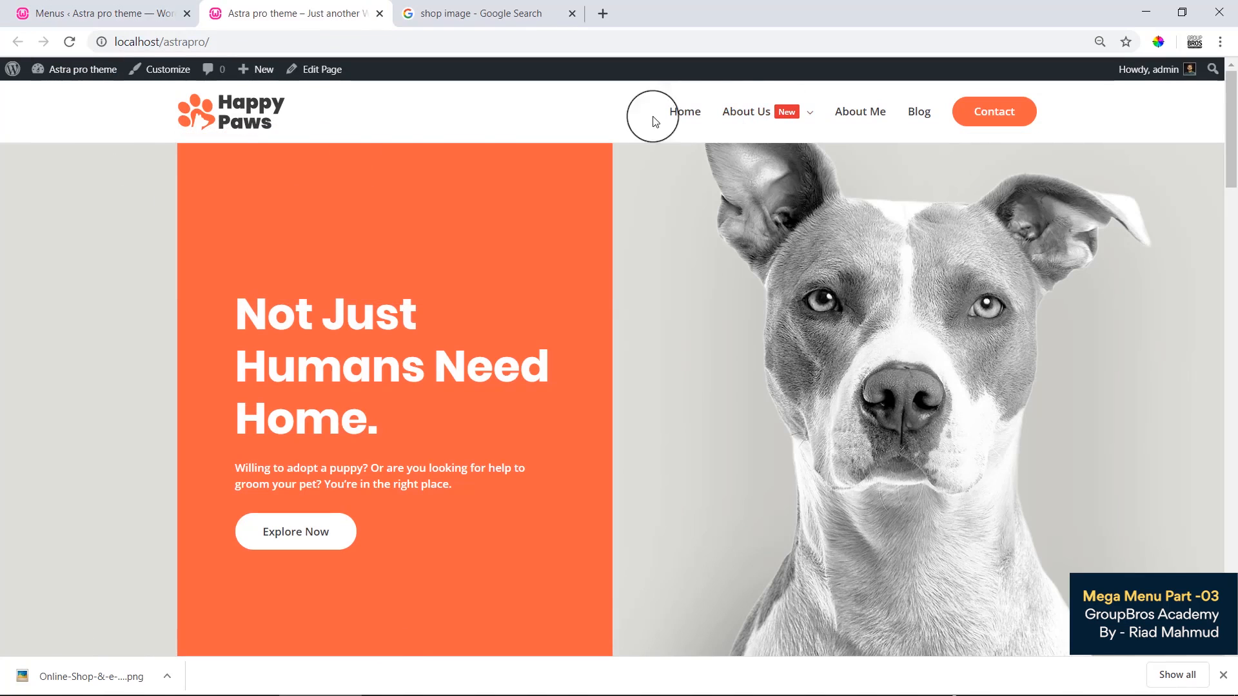
pyautogui.moveTo(743, 114)
# Step: Return to the Our Services menu options, try the Pages, Gallery and WPForms widgets in turn, and save with WPForms selected
pyautogui.click(169, 12)
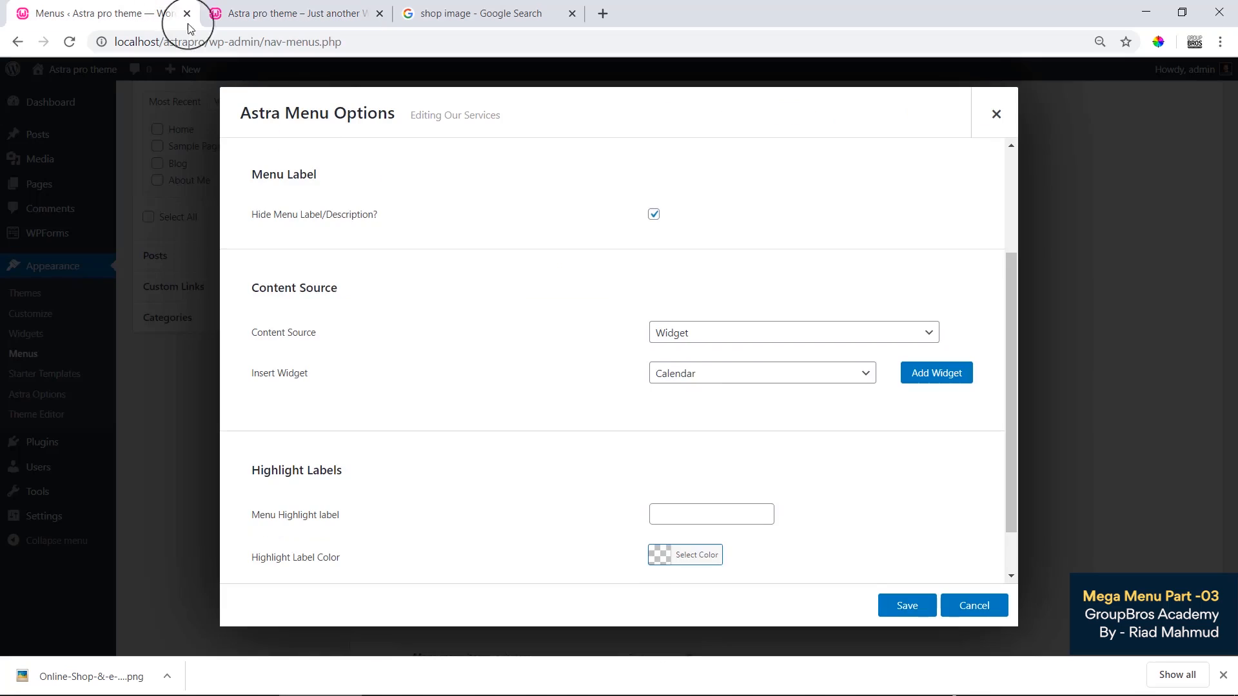
pyautogui.click(725, 376)
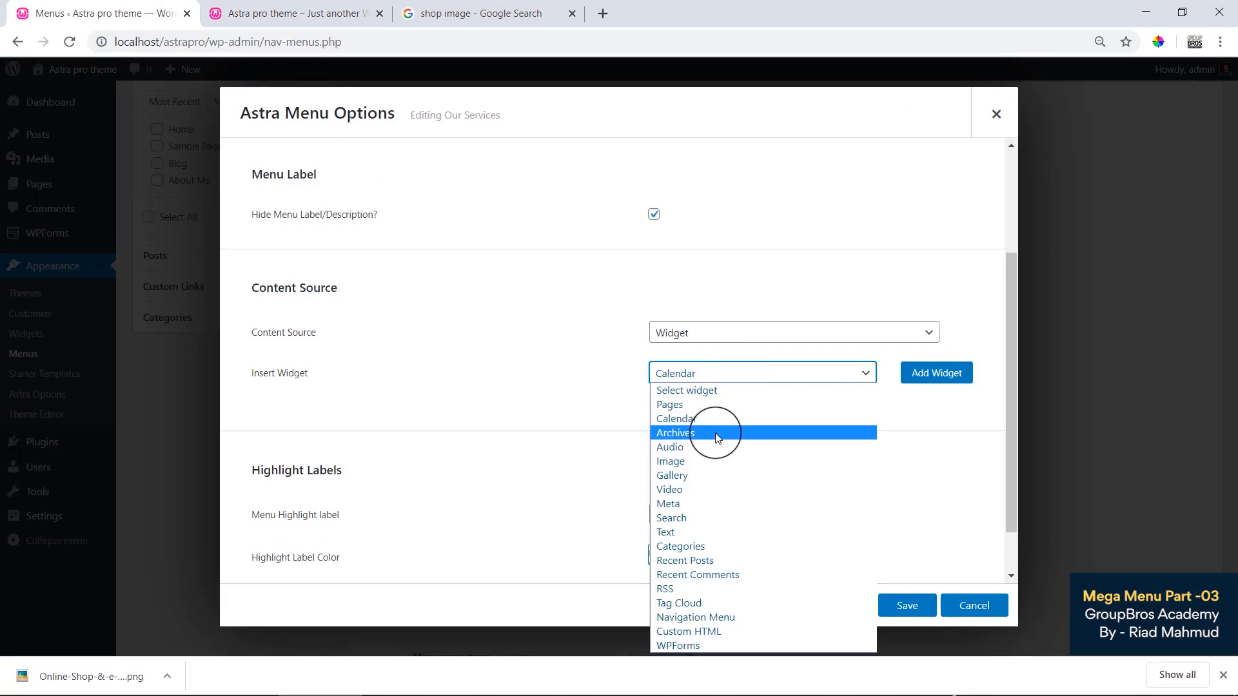
pyautogui.click(721, 404)
pyautogui.click(727, 377)
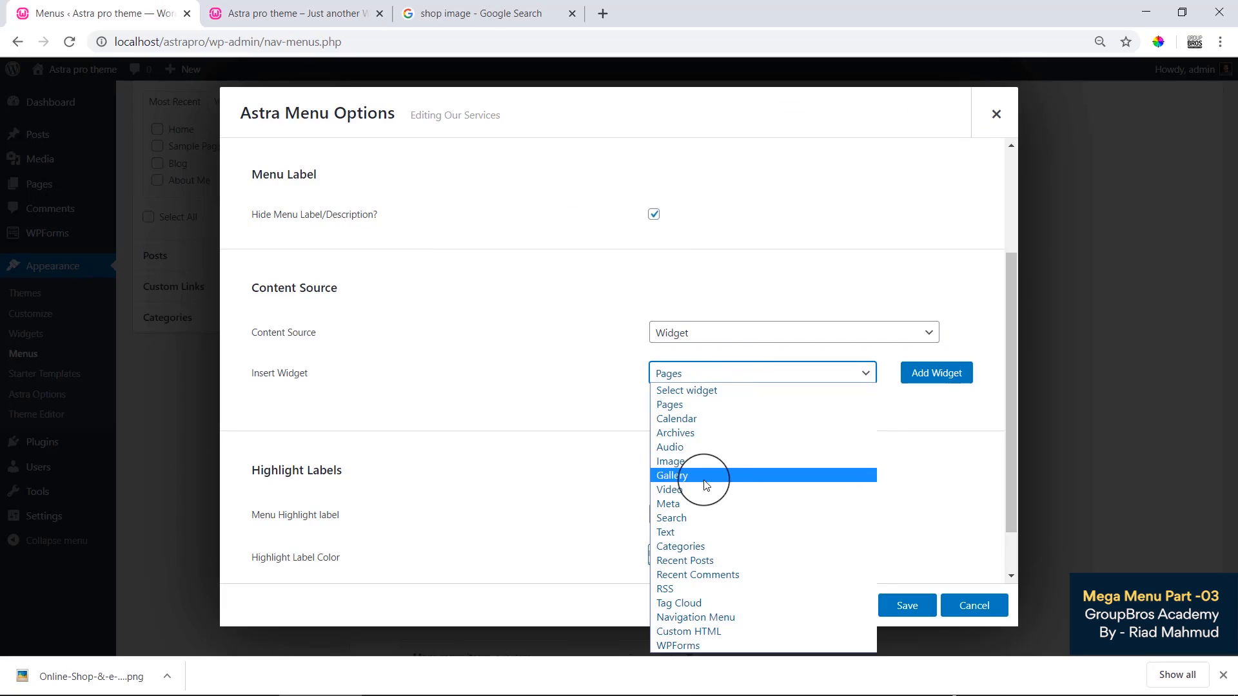
pyautogui.click(708, 476)
pyautogui.click(718, 376)
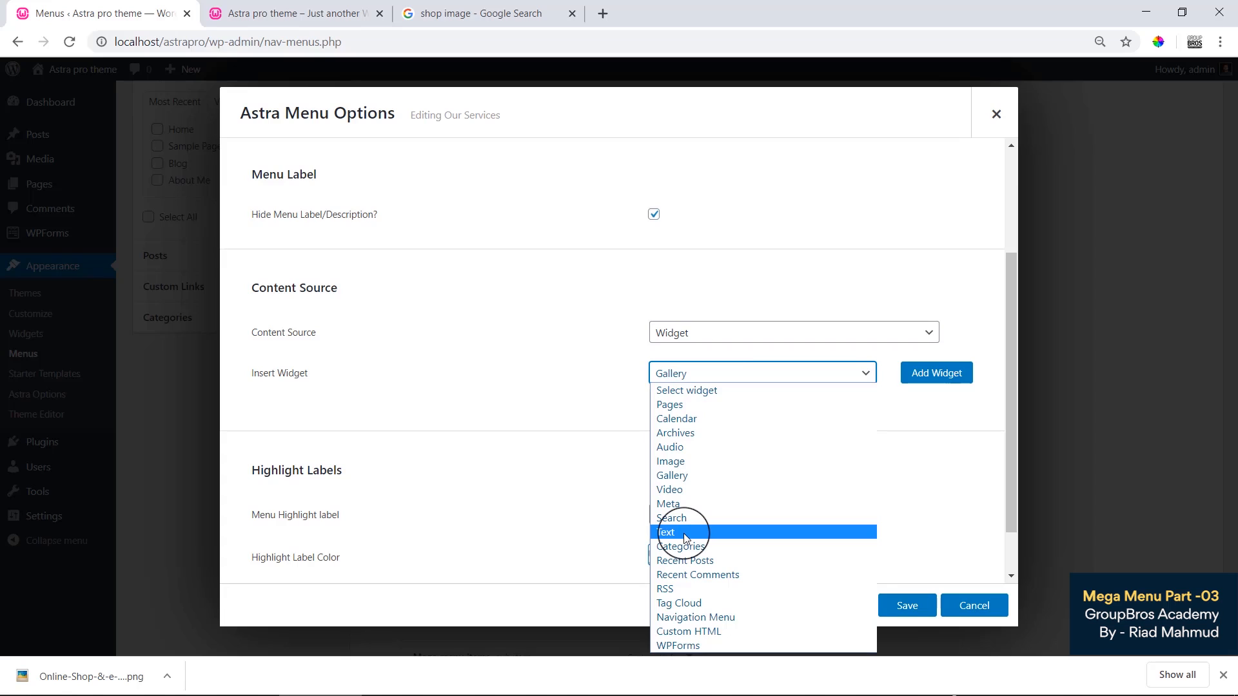
pyautogui.click(674, 646)
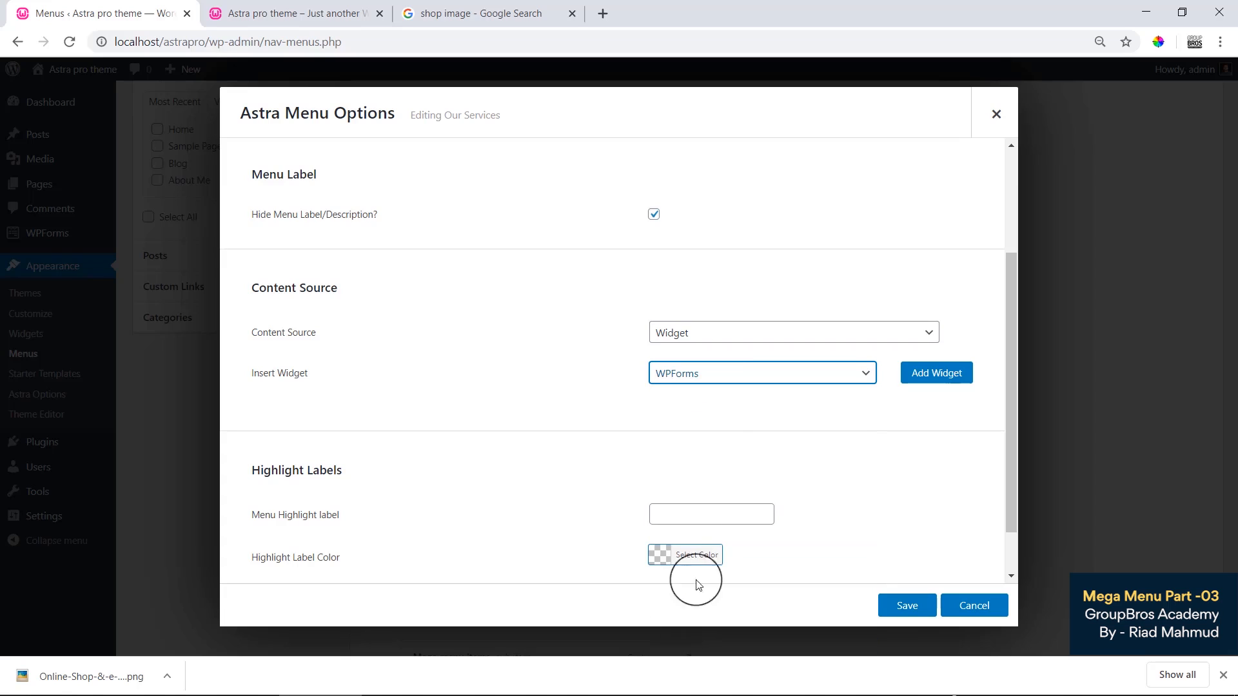
pyautogui.click(724, 434)
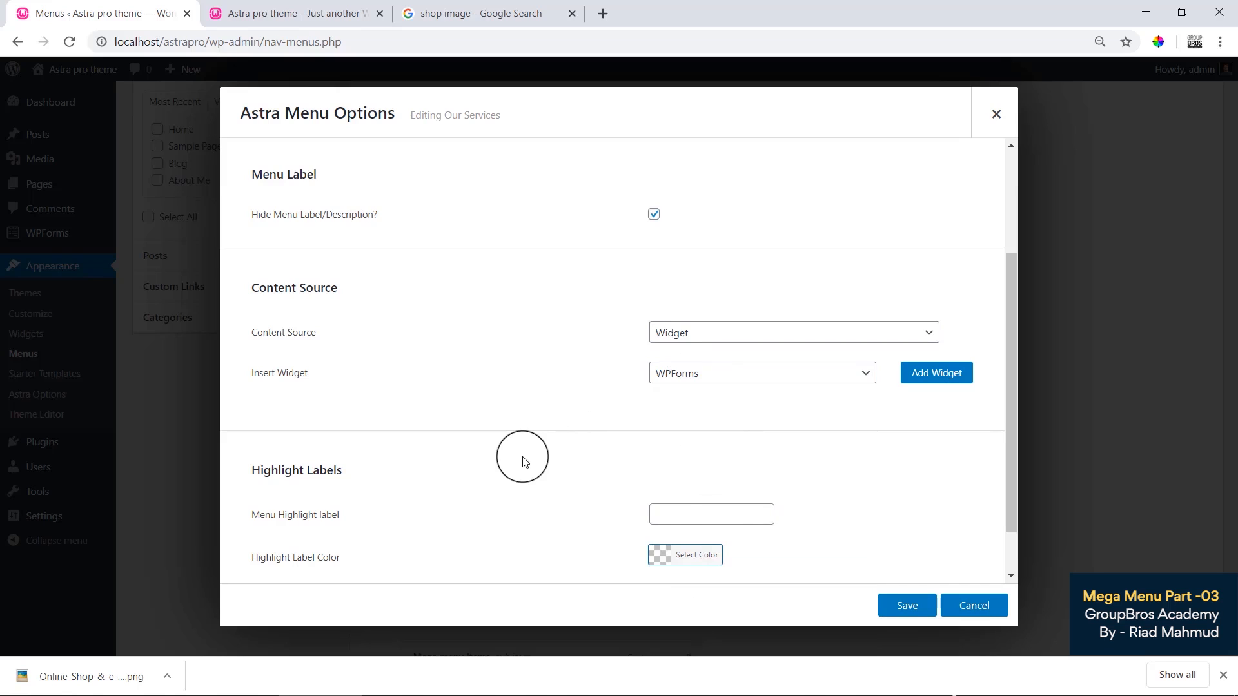
pyautogui.click(906, 605)
# Step: Reload the site's front page to check the effect of the WPForms widget selection
pyautogui.click(276, 13)
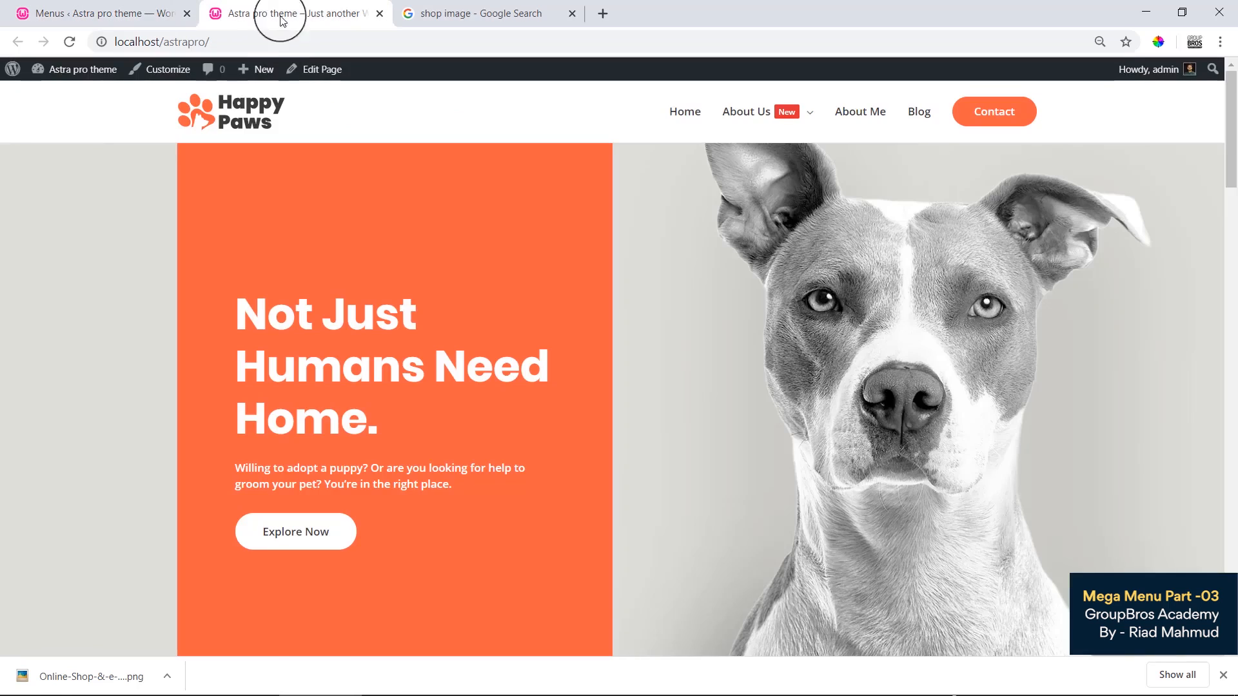
pyautogui.click(284, 43)
pyautogui.press('Return')
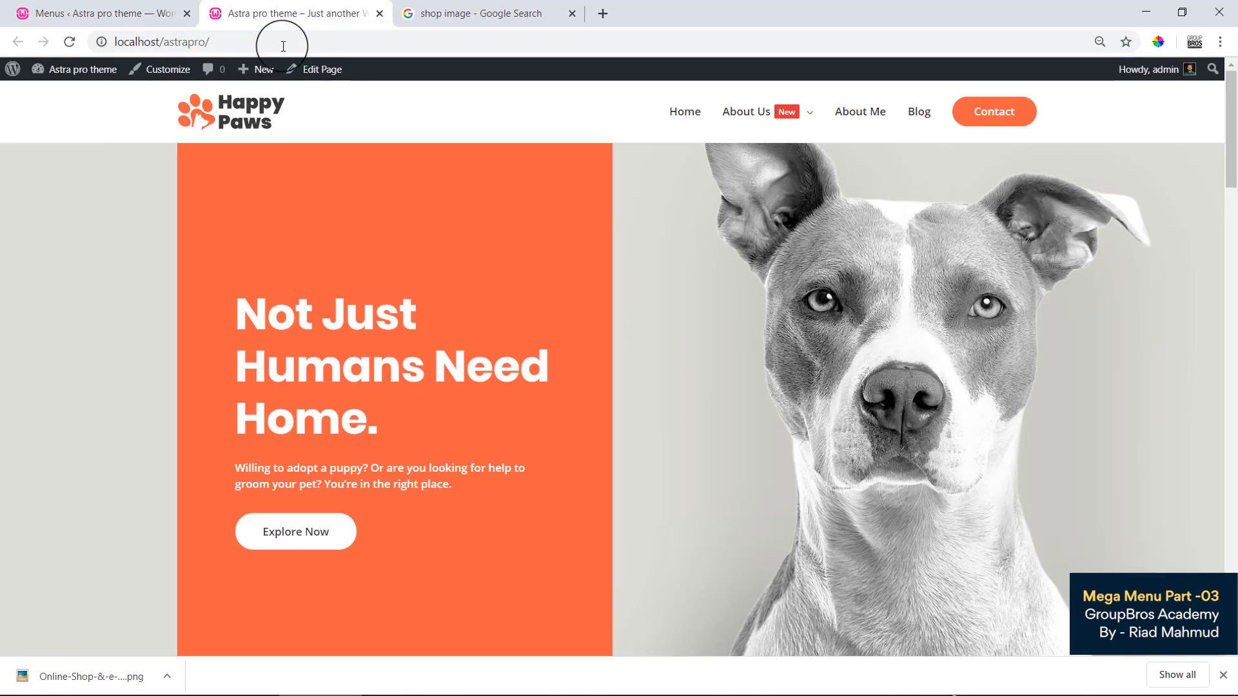
# Step: Go back to the Our Services menu options and set the content source to Custom Text
pyautogui.click(71, 7)
pyautogui.click(736, 335)
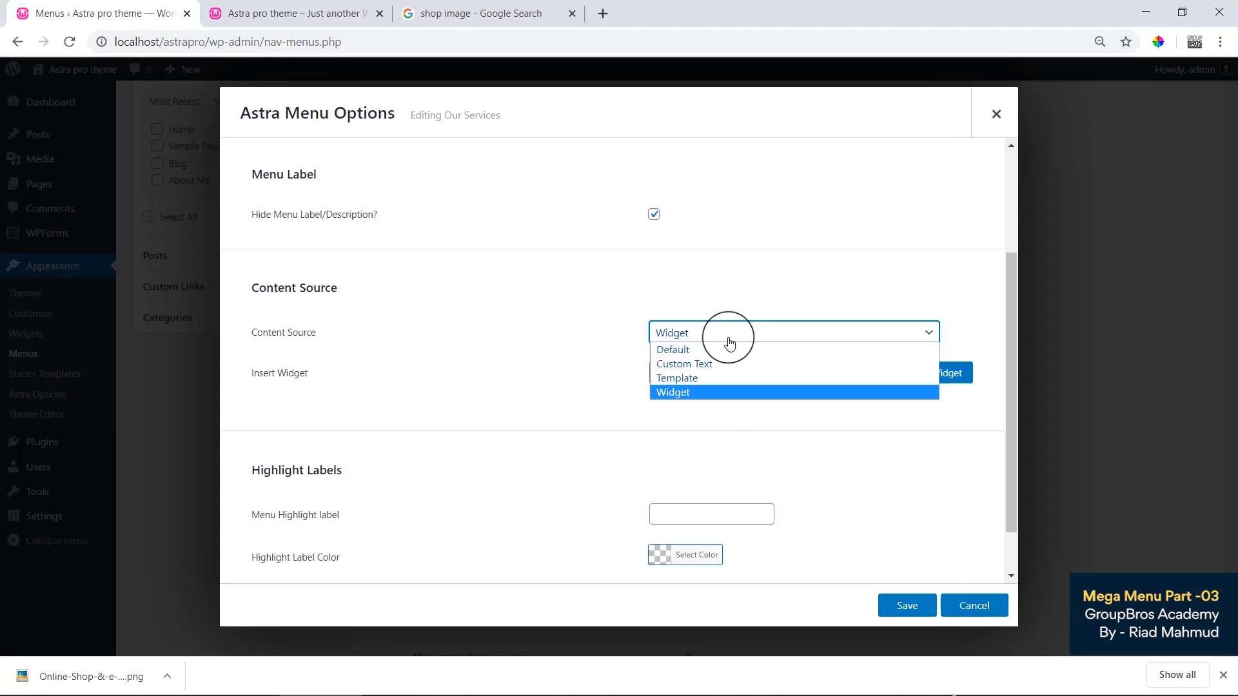
pyautogui.click(689, 363)
pyautogui.click(682, 403)
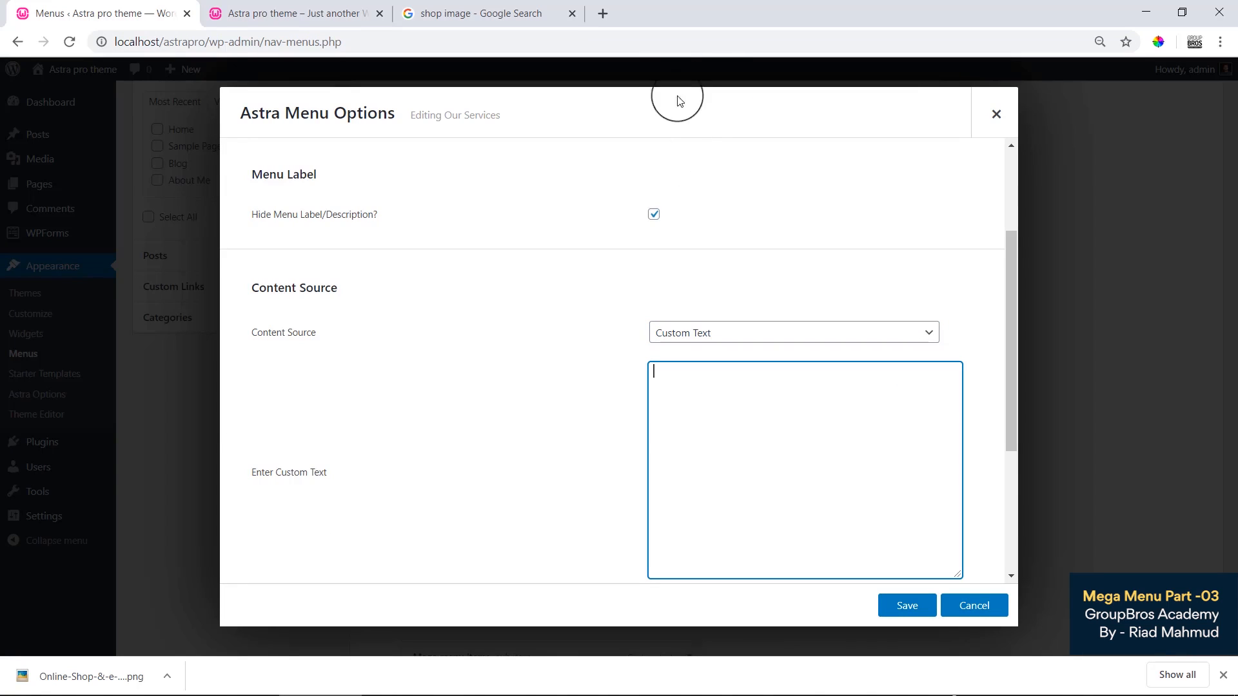
# Step: Open lipsum.com in a new tab and copy the "What is Lorem Ipsum?" paragraph up to "survived not only five centuries,"
pyautogui.click(480, 9)
pyautogui.click(602, 14)
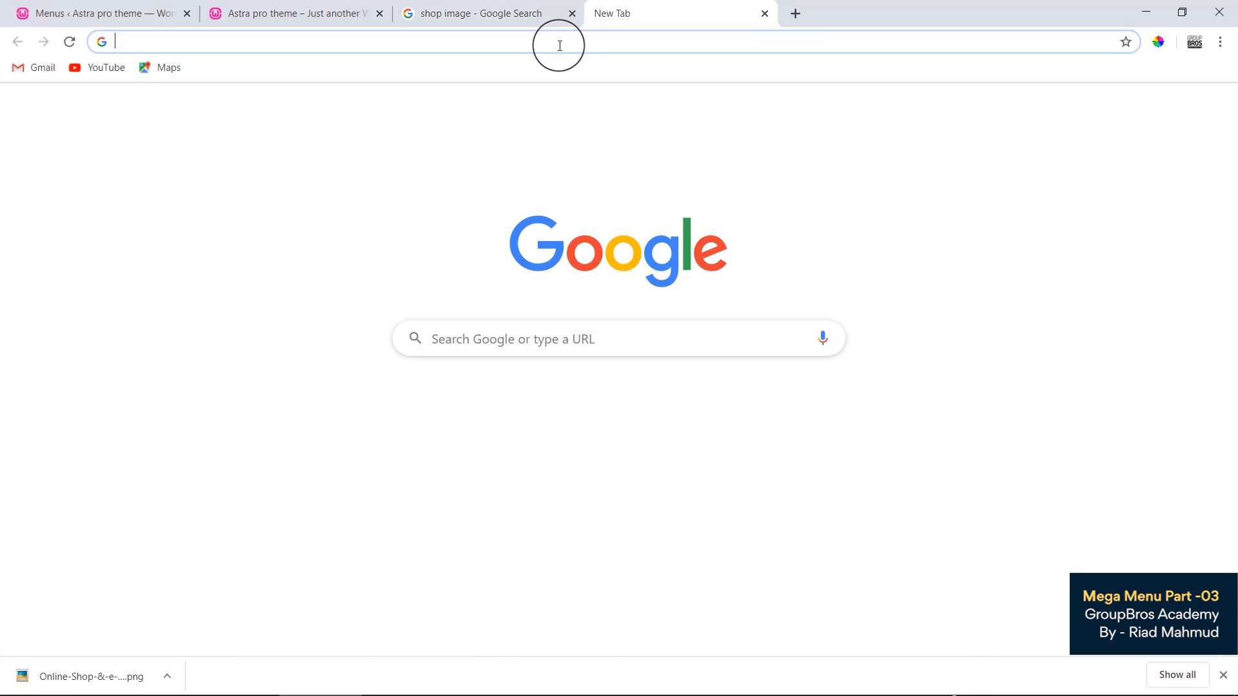
pyautogui.write('lore')
pyautogui.press('Return')
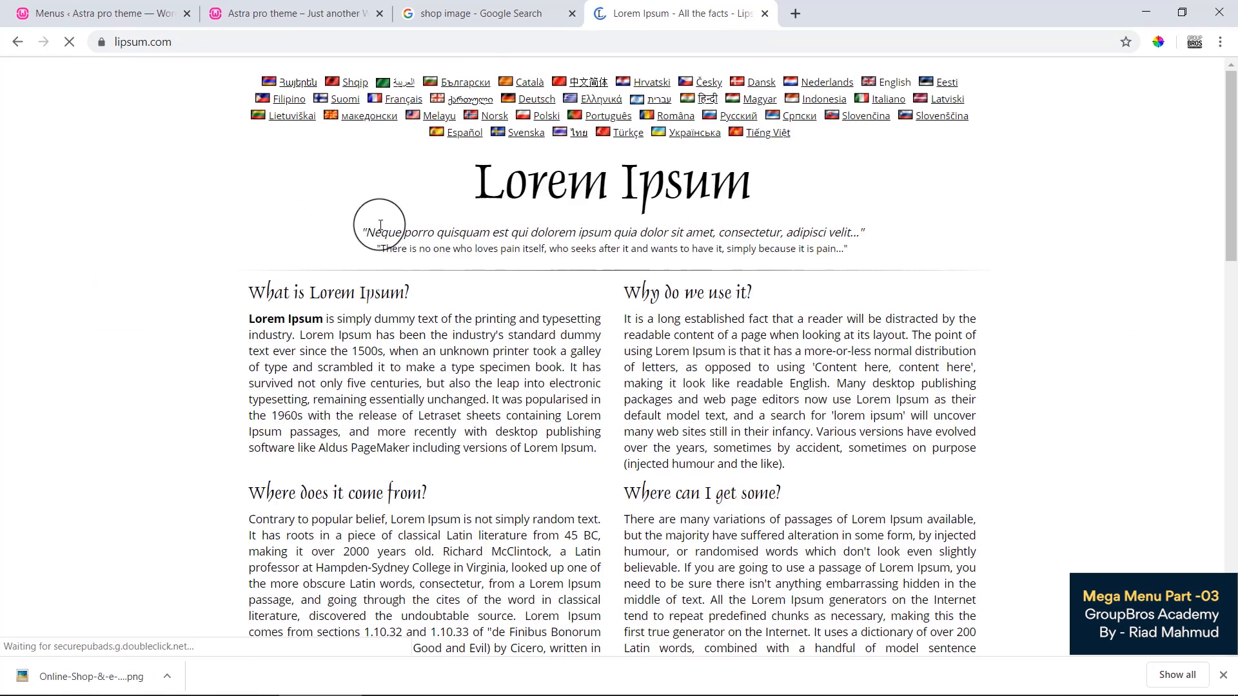
pyautogui.moveTo(251, 405); pyautogui.dragTo(427, 468)
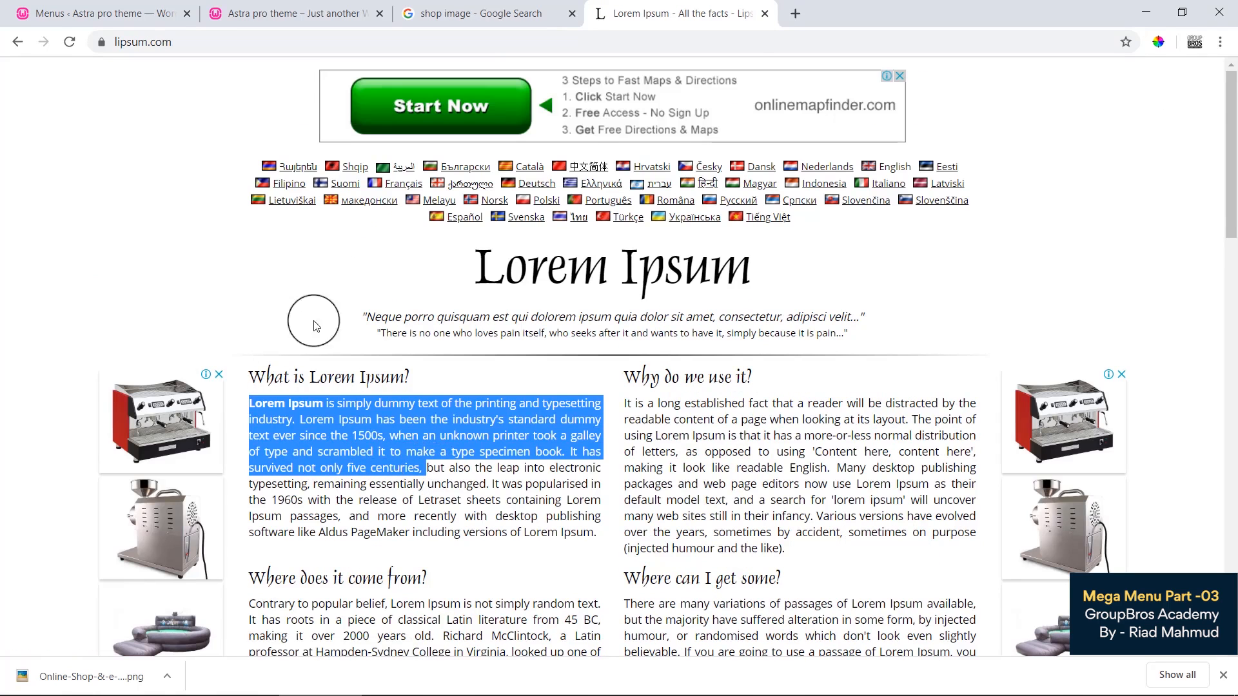
# Step: Paste the copied Lorem Ipsum passage as the custom text of the Our Services item and save the options
pyautogui.click(145, 14)
pyautogui.write("Lorem Ipsum is simply dummy text of the printing and typesetting industry. Lorem Ipsum has been the industry's standard dummy text ever since the 1500s, when an unknown printer took a galley of type and scrambled it to make a type specimen book. It has survived not only five centuries,")
pyautogui.click(904, 608)
# Step: Reload the site's front page and examine the custom text in the first column of the About Us mega menu
pyautogui.click(292, 15)
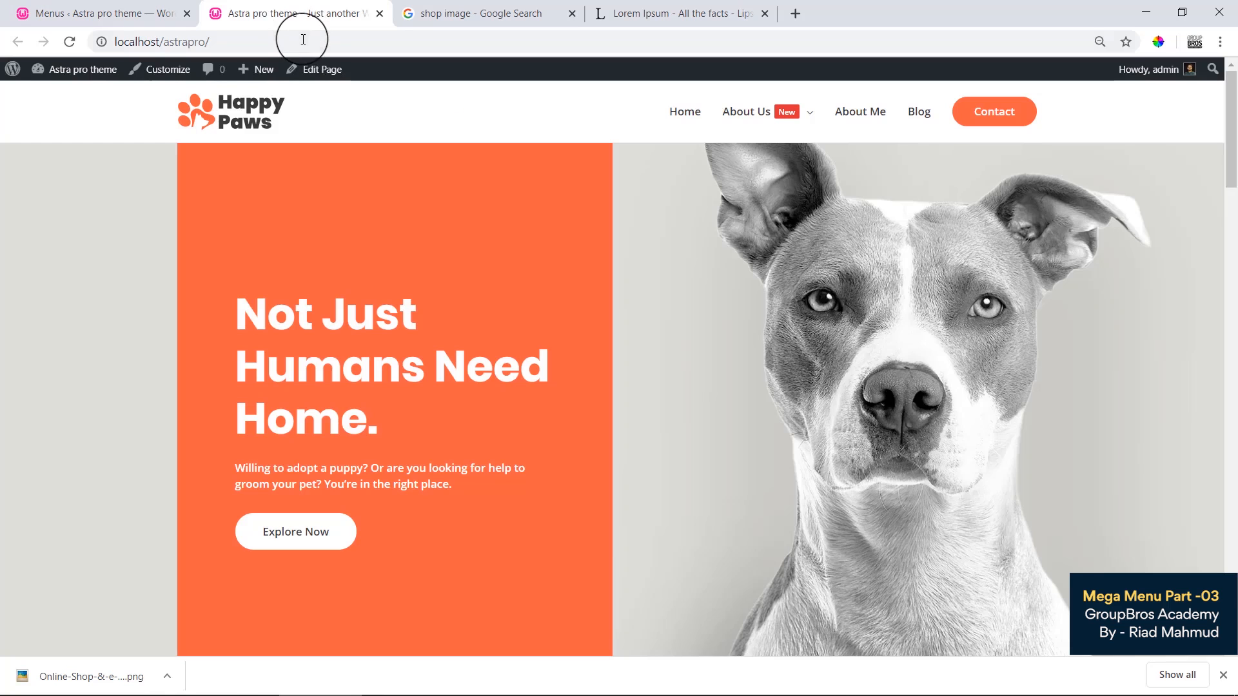
pyautogui.click(303, 40)
pyautogui.press('Return')
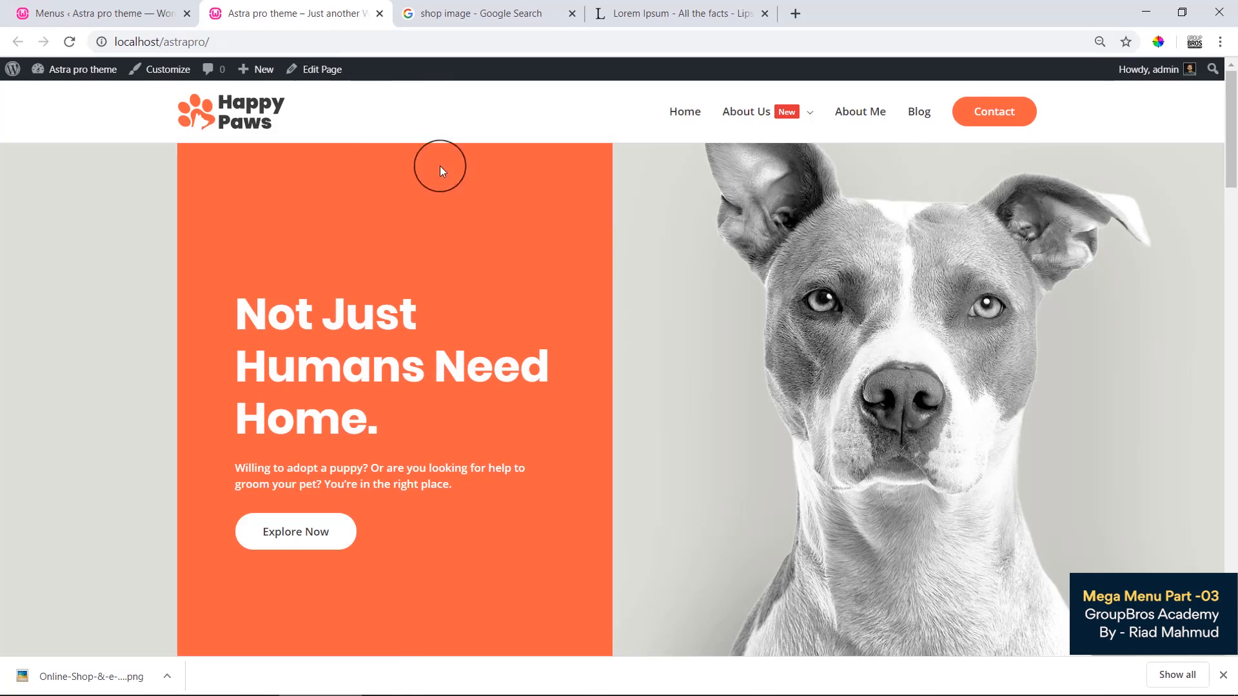
pyautogui.moveTo(741, 110)
pyautogui.moveTo(199, 153); pyautogui.dragTo(396, 253)
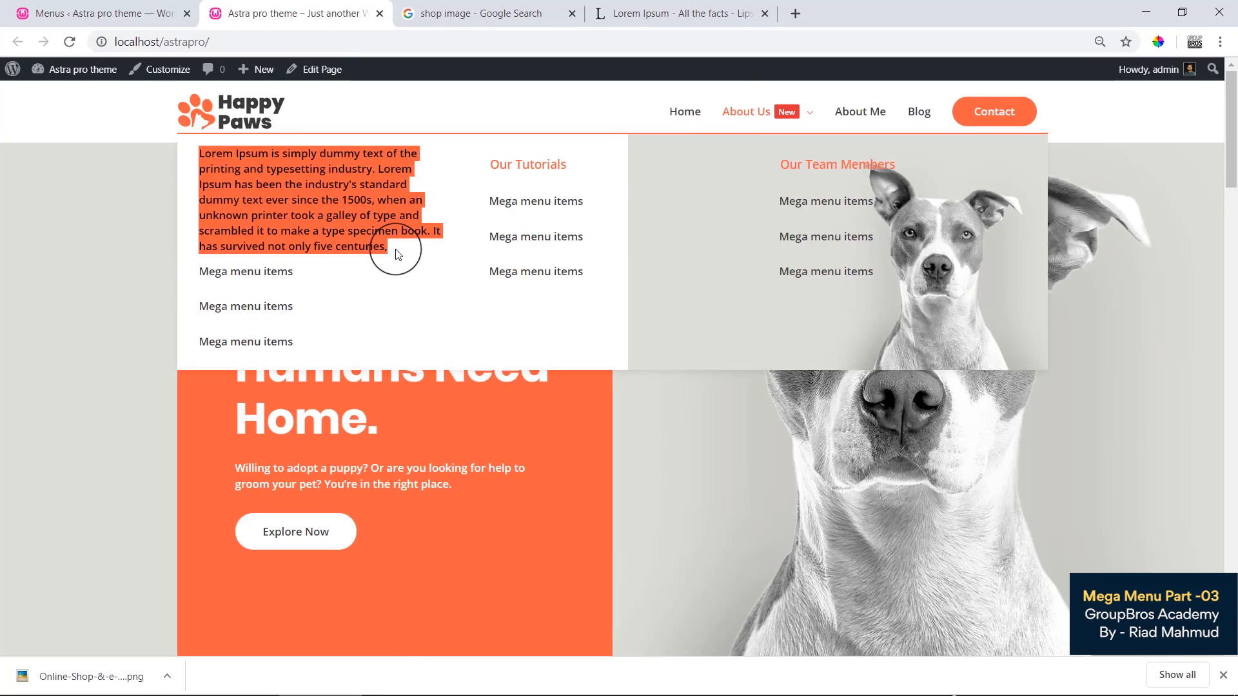
pyautogui.click(395, 252)
# Step: Add the line <h3>This is heading three</h3> above the Lorem Ipsum text of the Our Services item and save the options
pyautogui.click(105, 13)
pyautogui.click(654, 373)
pyautogui.press('Return')
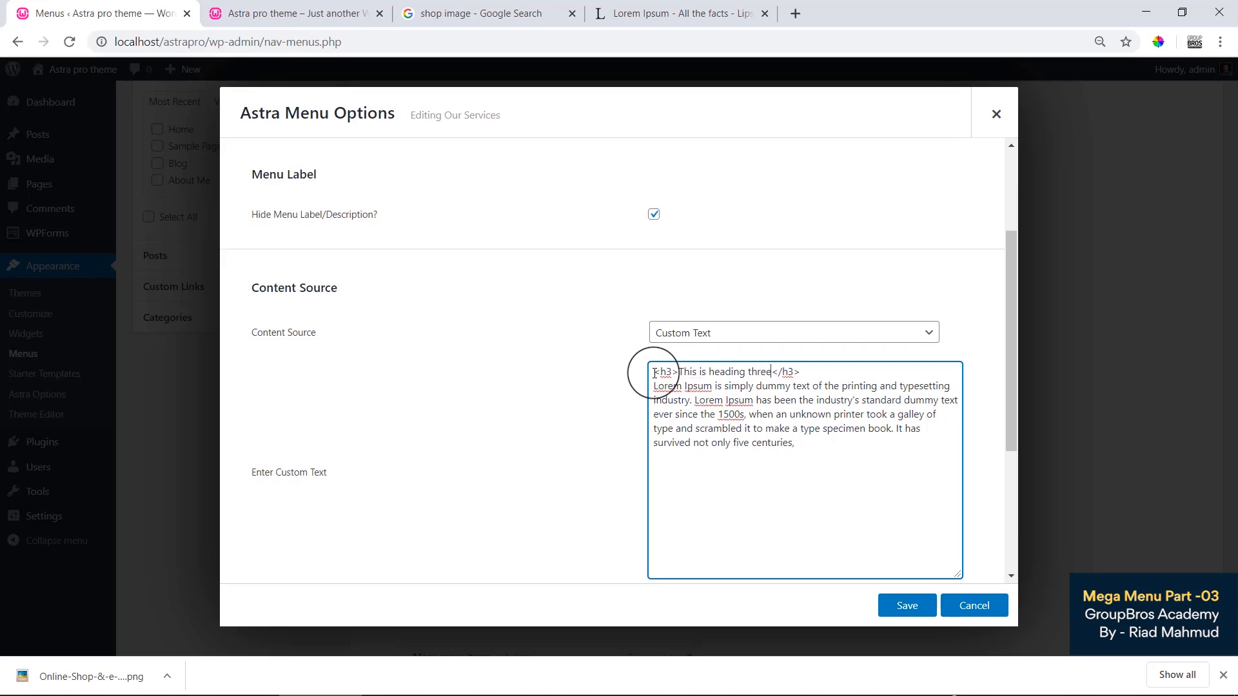
pyautogui.click(890, 616)
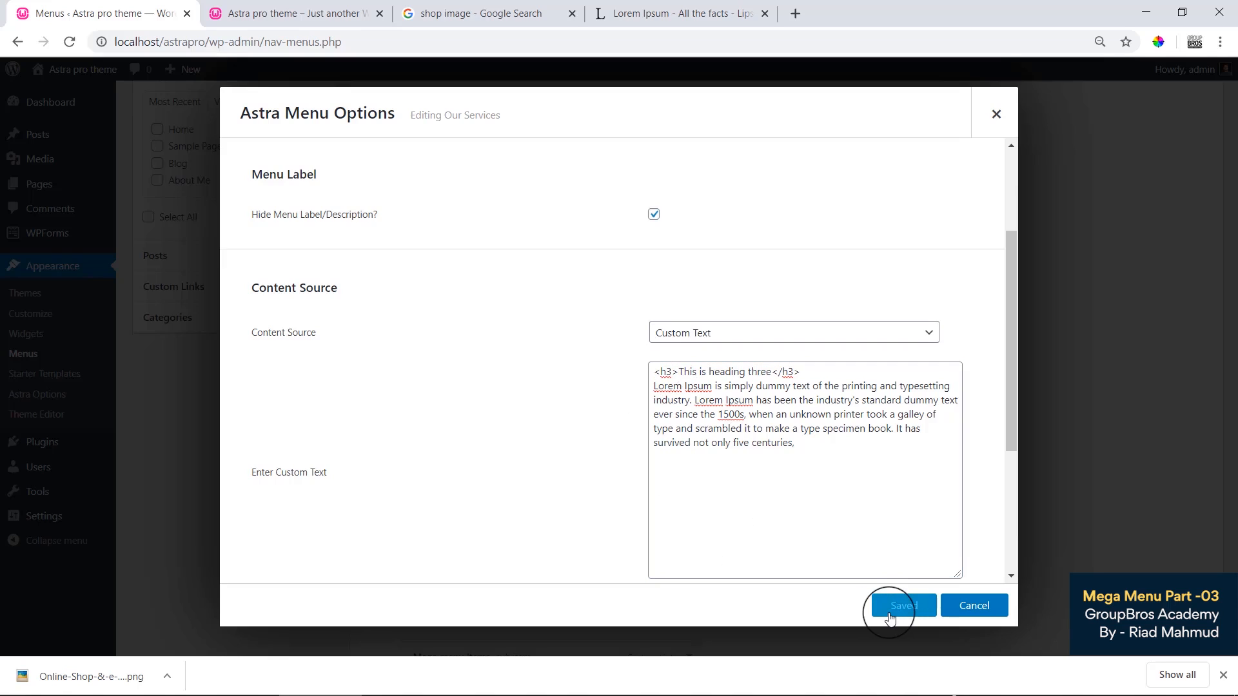
# Step: Reload the site's front page and examine the HTML heading and paragraph in the About Us mega menu
pyautogui.click(348, 14)
pyautogui.rightClick(365, 207)
pyautogui.click(398, 258)
pyautogui.moveTo(769, 132)
pyautogui.moveTo(209, 158); pyautogui.dragTo(335, 160)
pyautogui.click(296, 232)
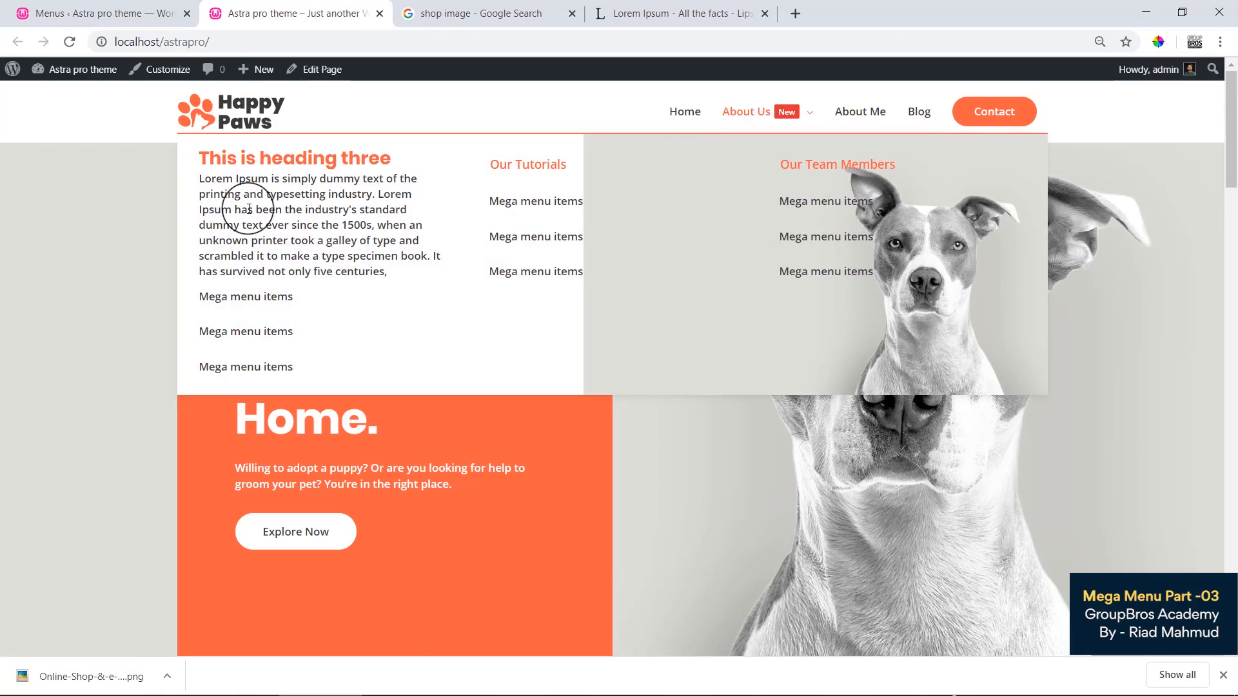
pyautogui.moveTo(761, 119)
# Step: Leave the Our Services options, remove the background image in the About Us menu options, then save and close them
pyautogui.click(71, 13)
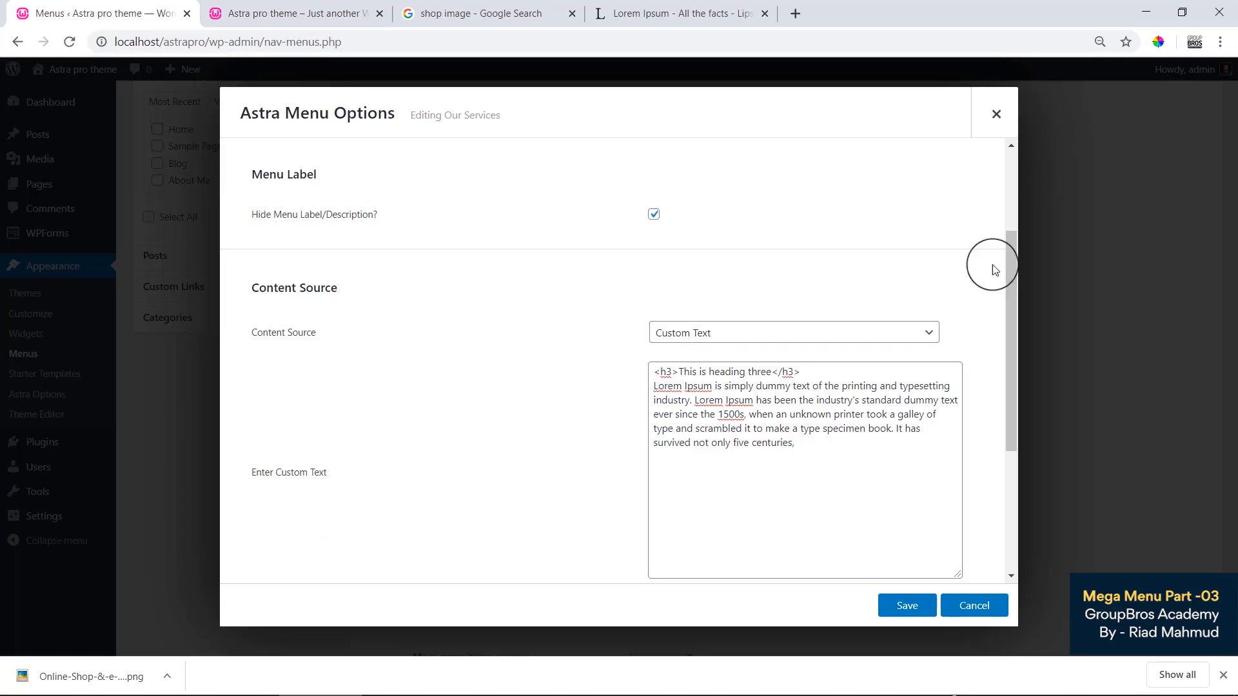
pyautogui.click(895, 607)
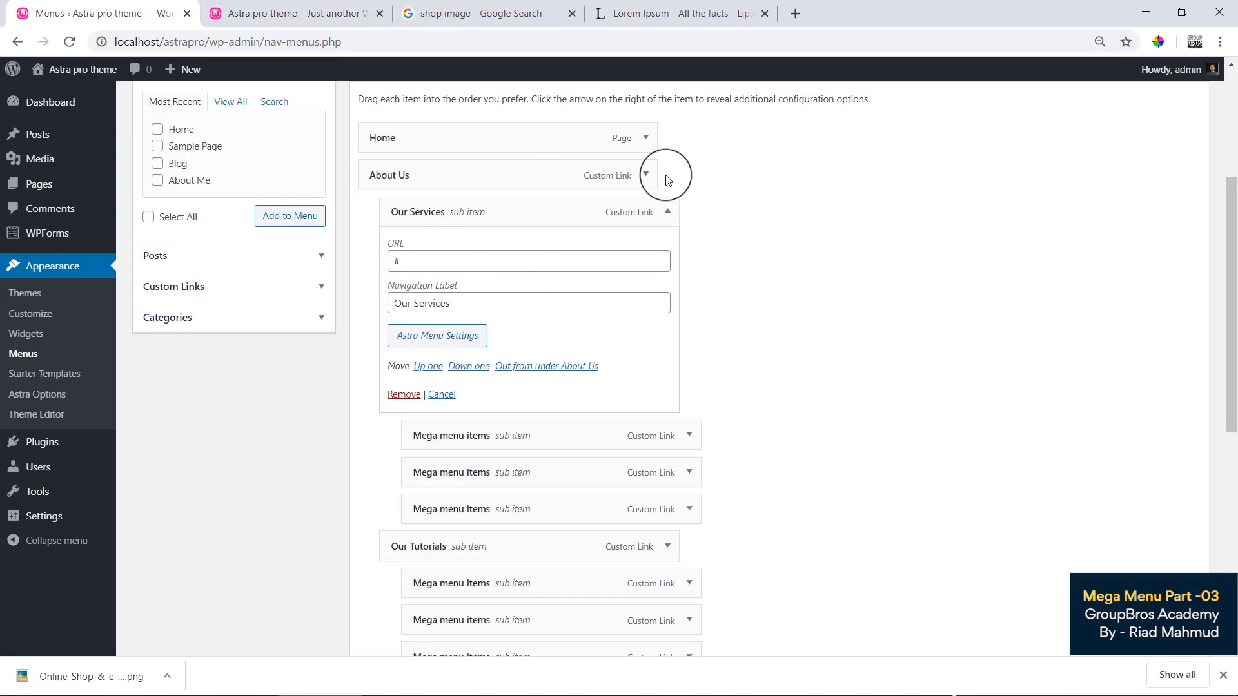
pyautogui.click(639, 175)
pyautogui.click(429, 297)
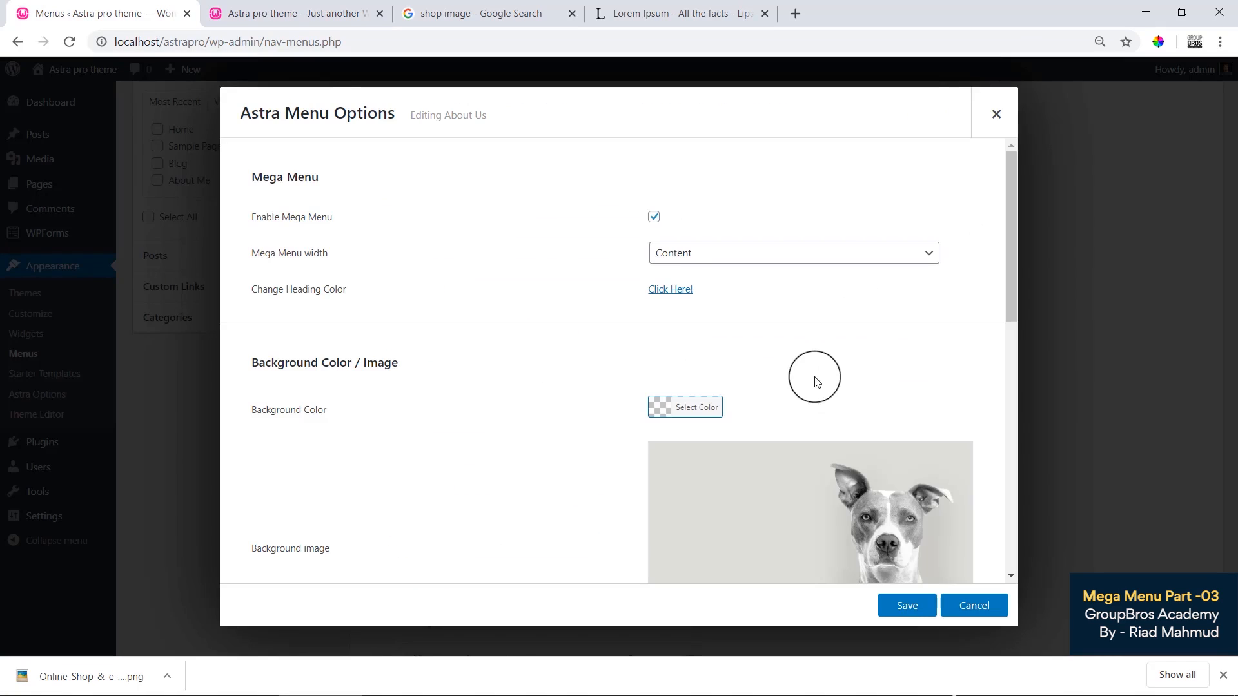
pyautogui.scroll(-3, 796, 461)
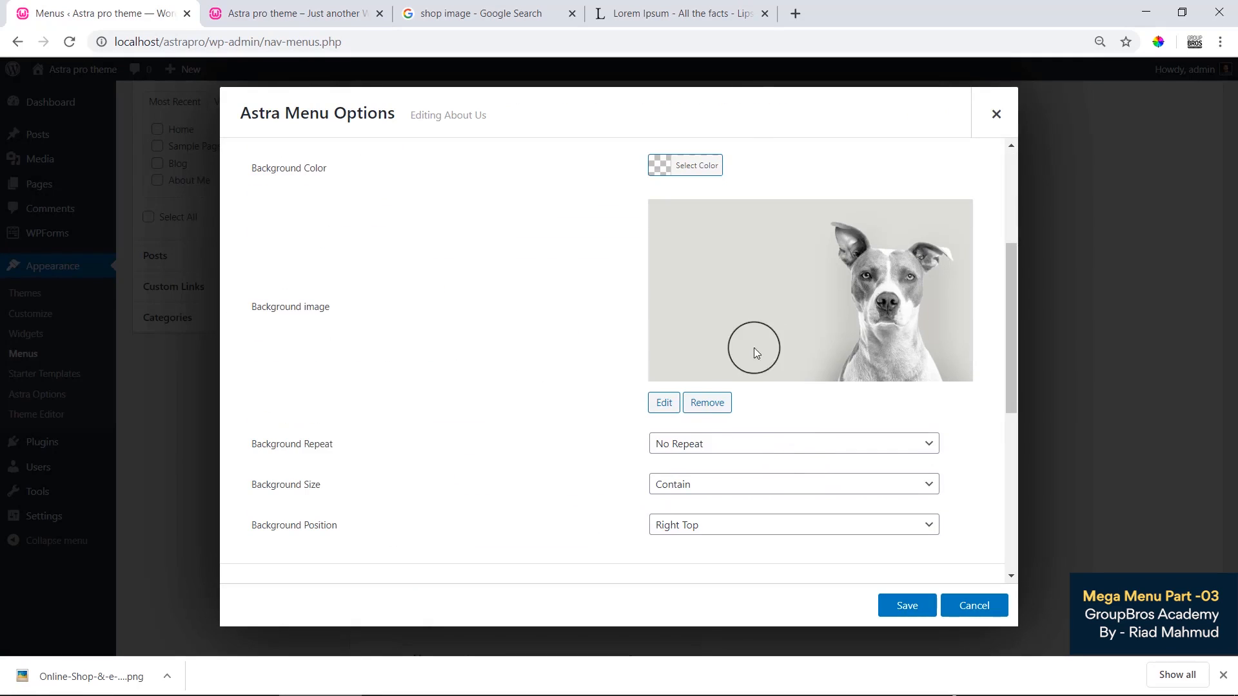
pyautogui.click(703, 405)
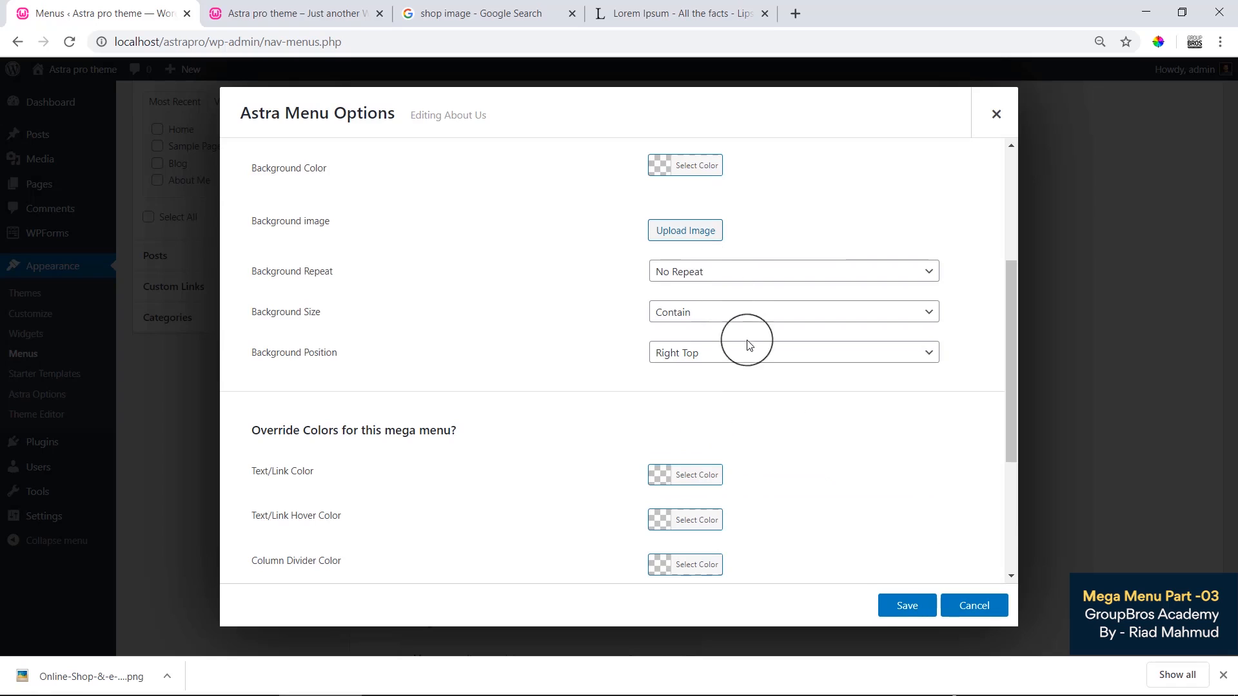
pyautogui.click(905, 606)
pyautogui.click(974, 606)
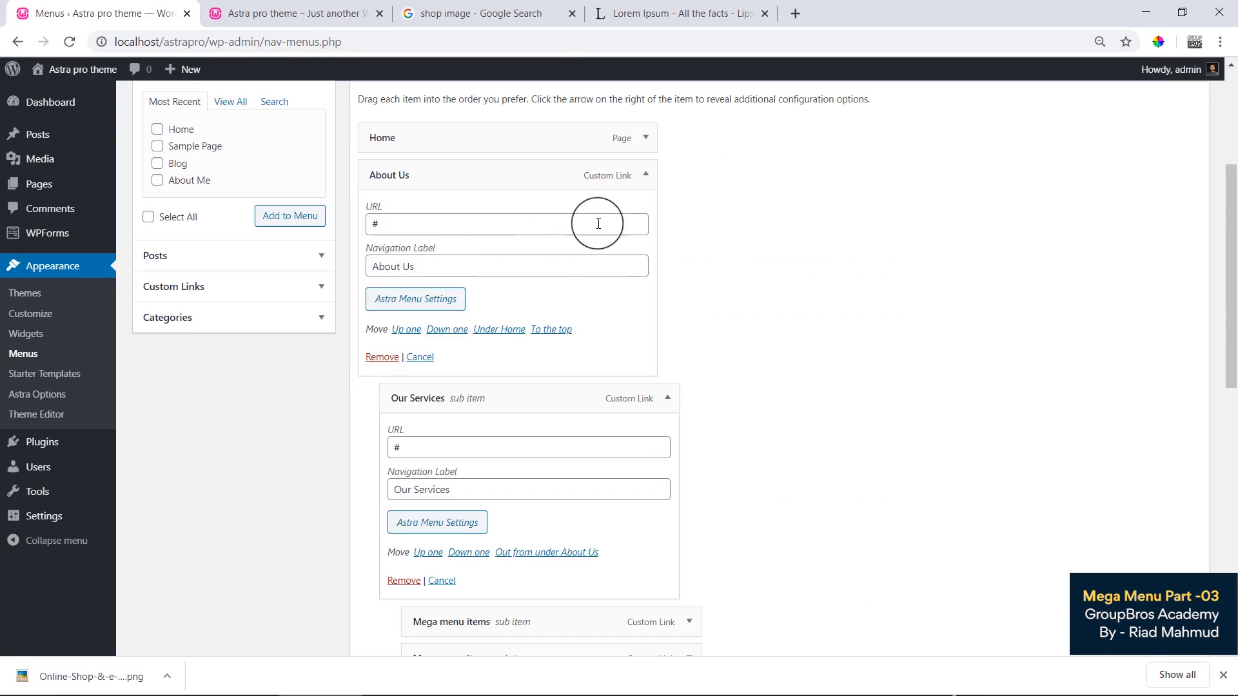
# Step: View the About Us mega menu on the front page to check it without the background image
pyautogui.click(244, 8)
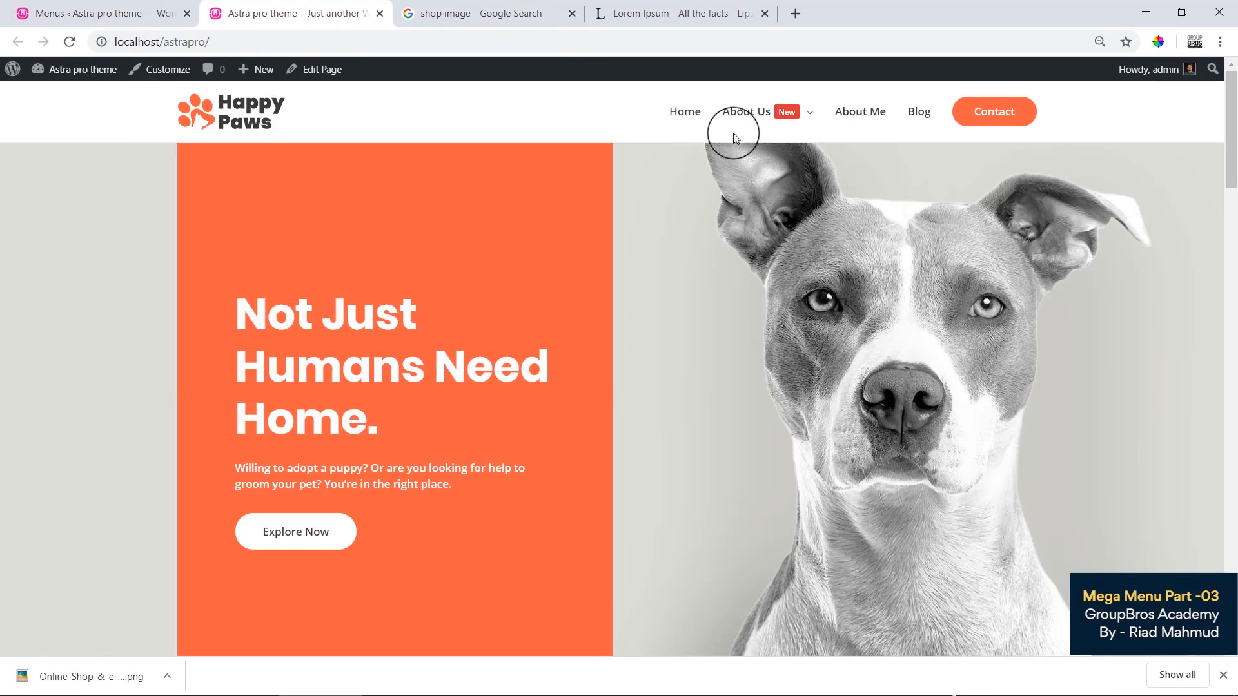
pyautogui.moveTo(729, 132)
pyautogui.moveTo(302, 207); pyautogui.dragTo(212, 165)
pyautogui.click(187, 167)
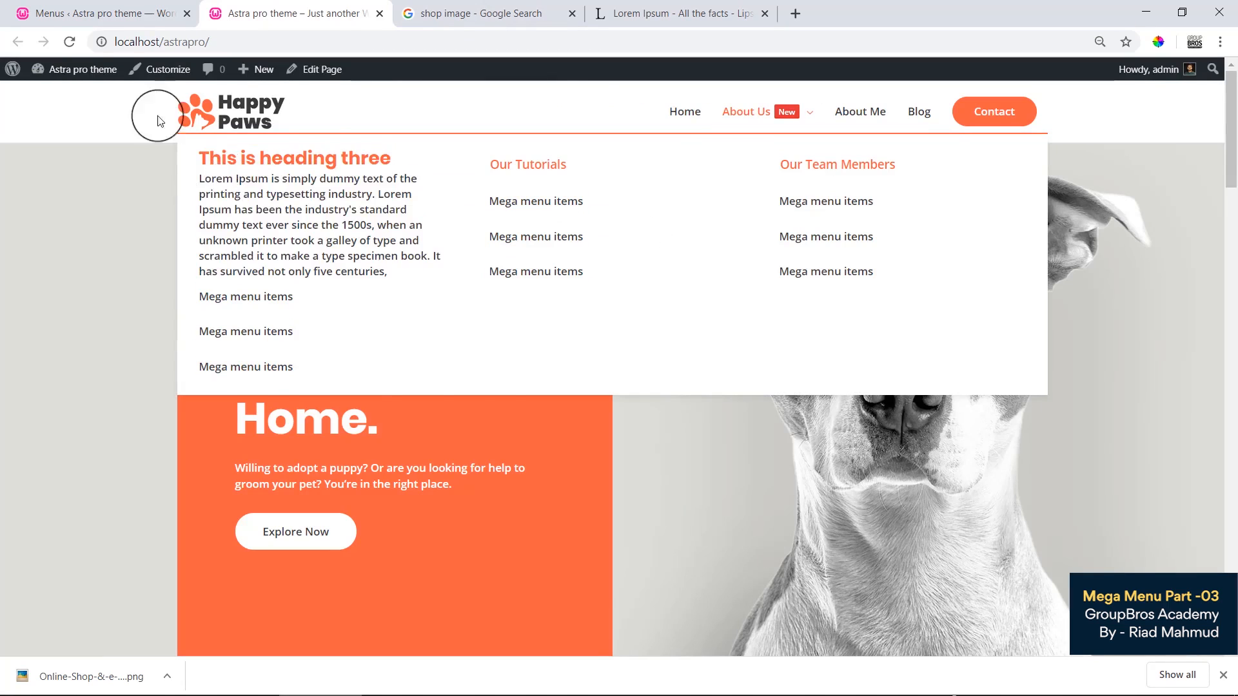
# Step: Return to the menu editor, collapse the About Us item and open the Astra menu options of Our Services
pyautogui.click(133, 12)
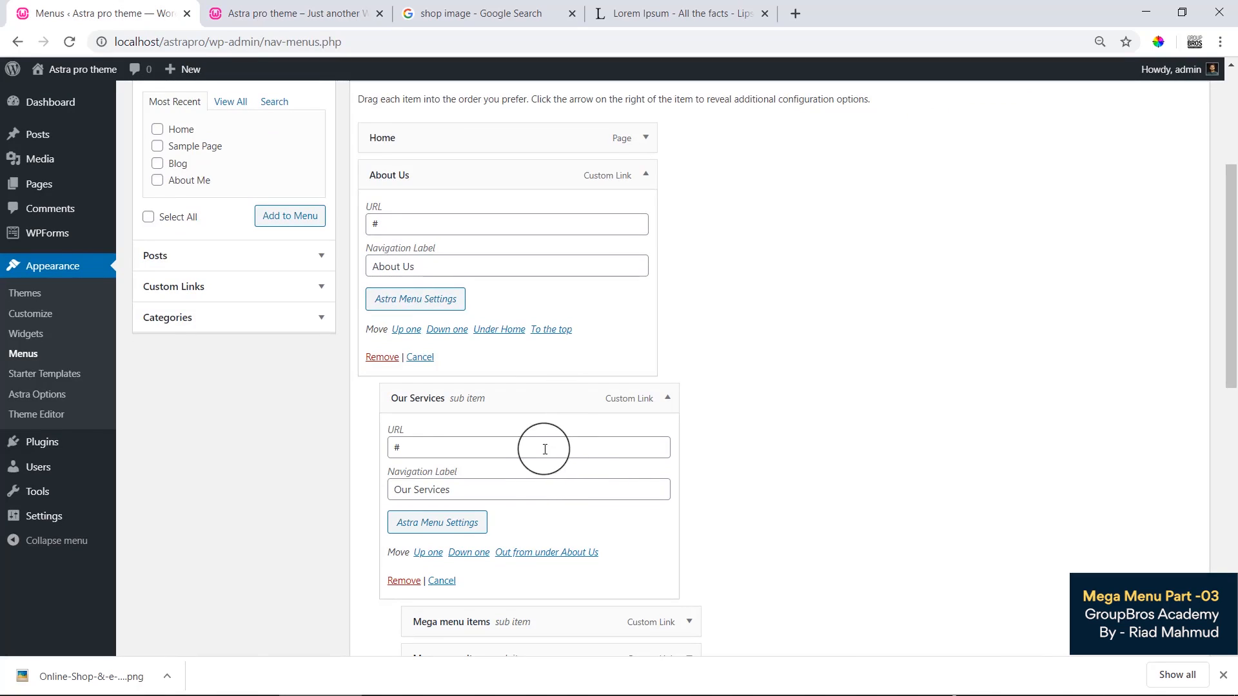
pyautogui.click(644, 178)
pyautogui.click(457, 336)
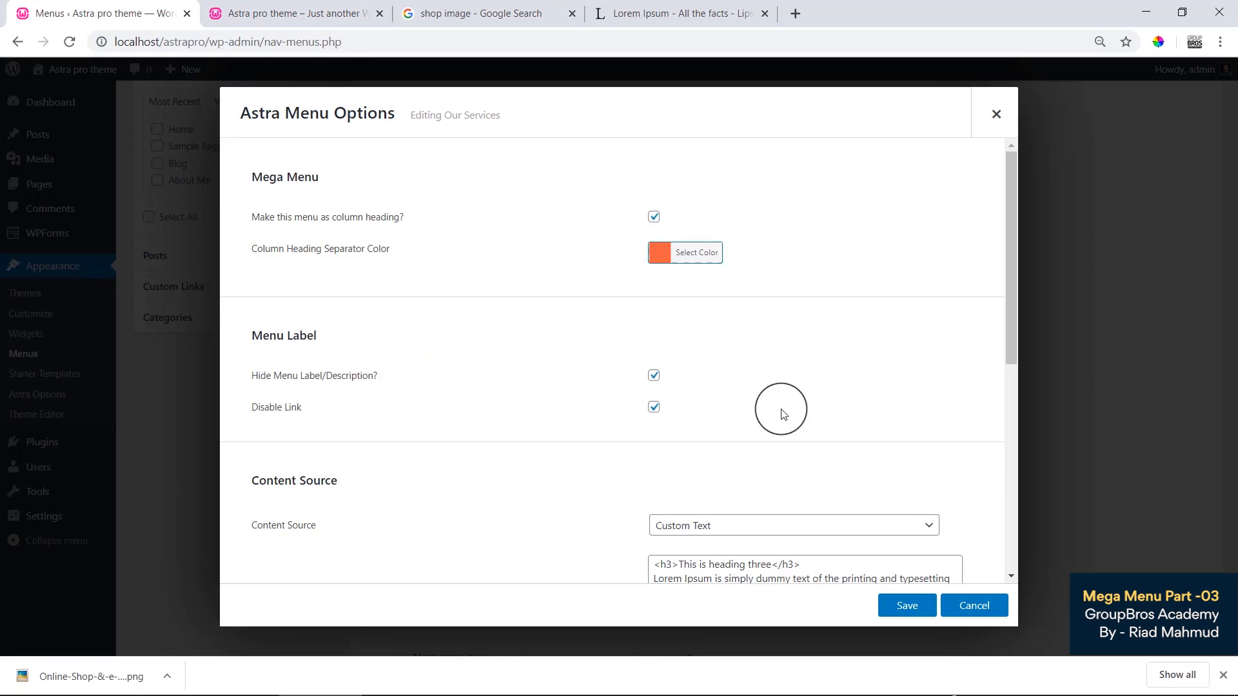
pyautogui.scroll(-4, 781, 413)
# Step: Set the content source of Our Services to Template, choose the Home page as the template and save the options
pyautogui.click(669, 291)
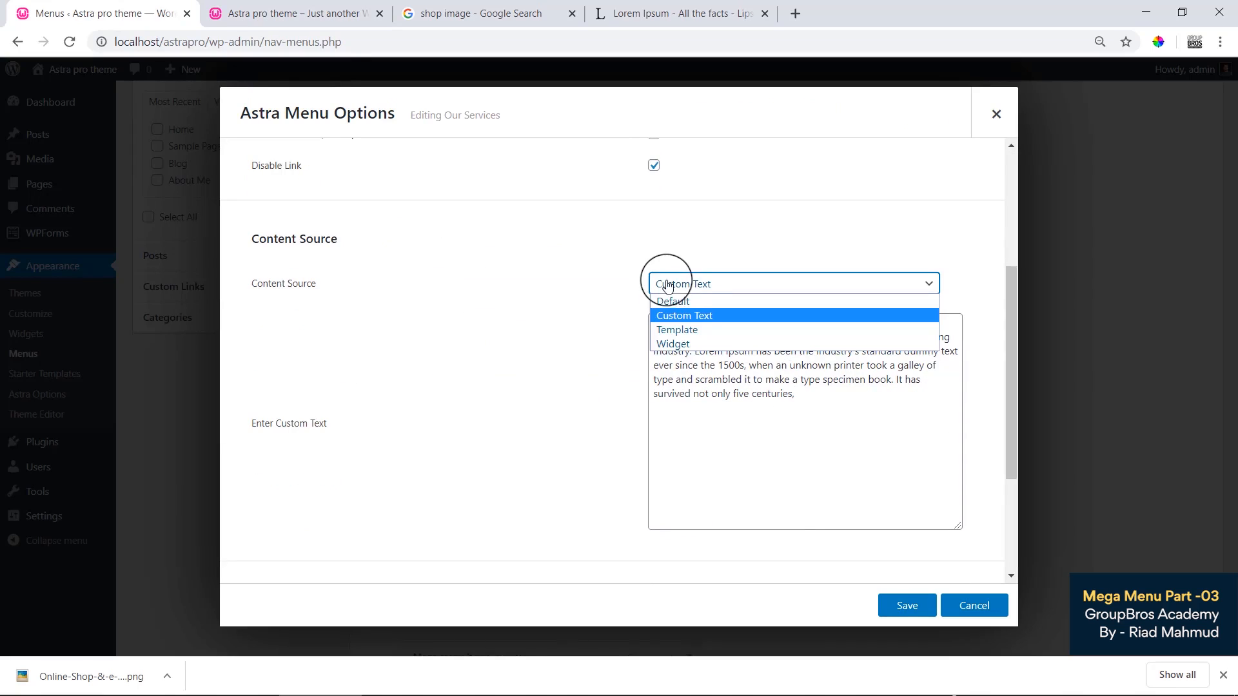
pyautogui.click(692, 330)
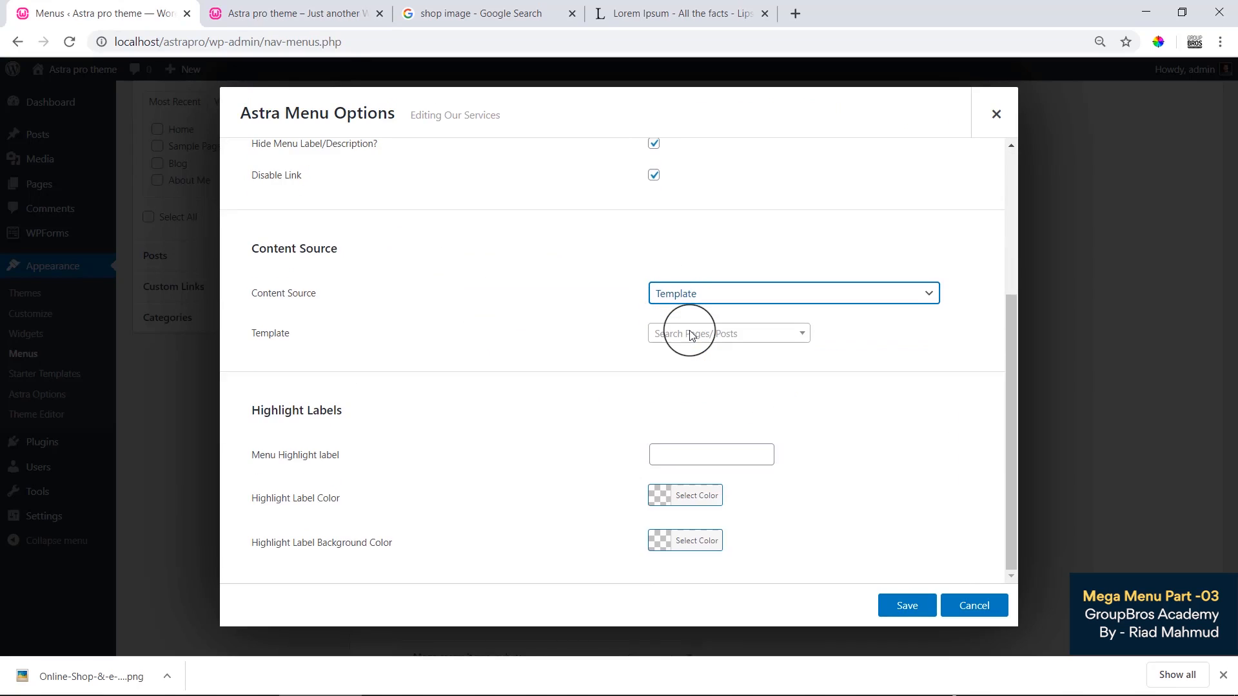
pyautogui.click(682, 342)
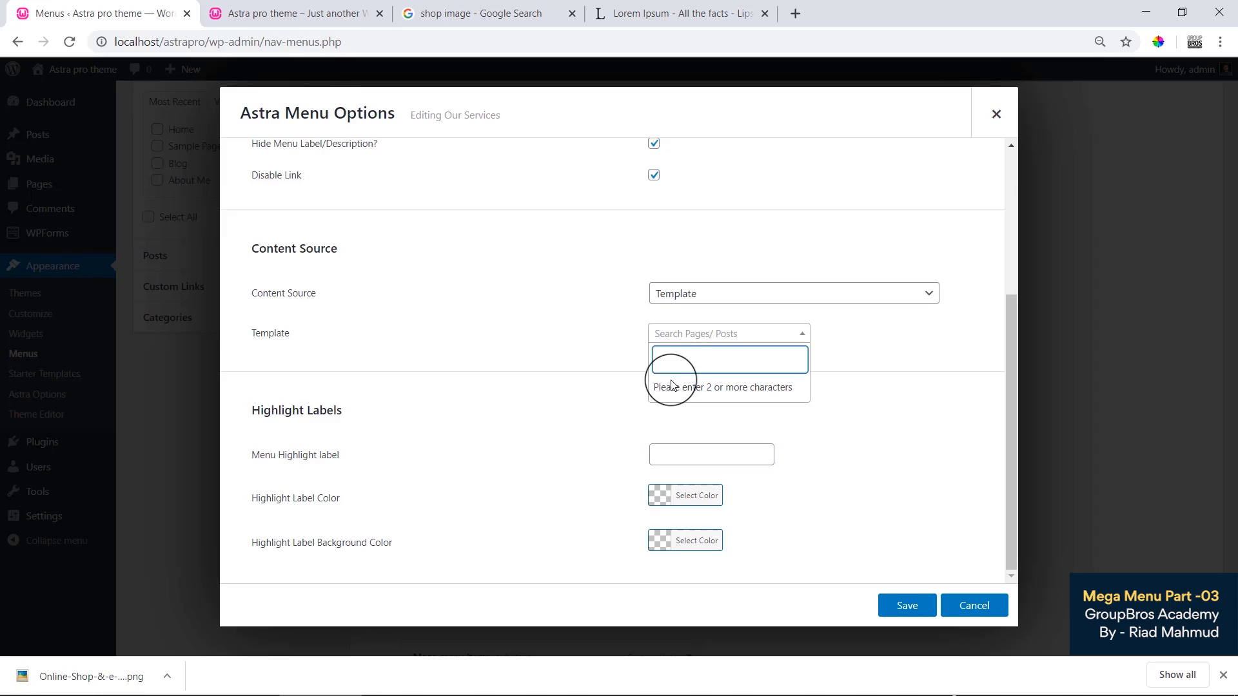
pyautogui.click(838, 349)
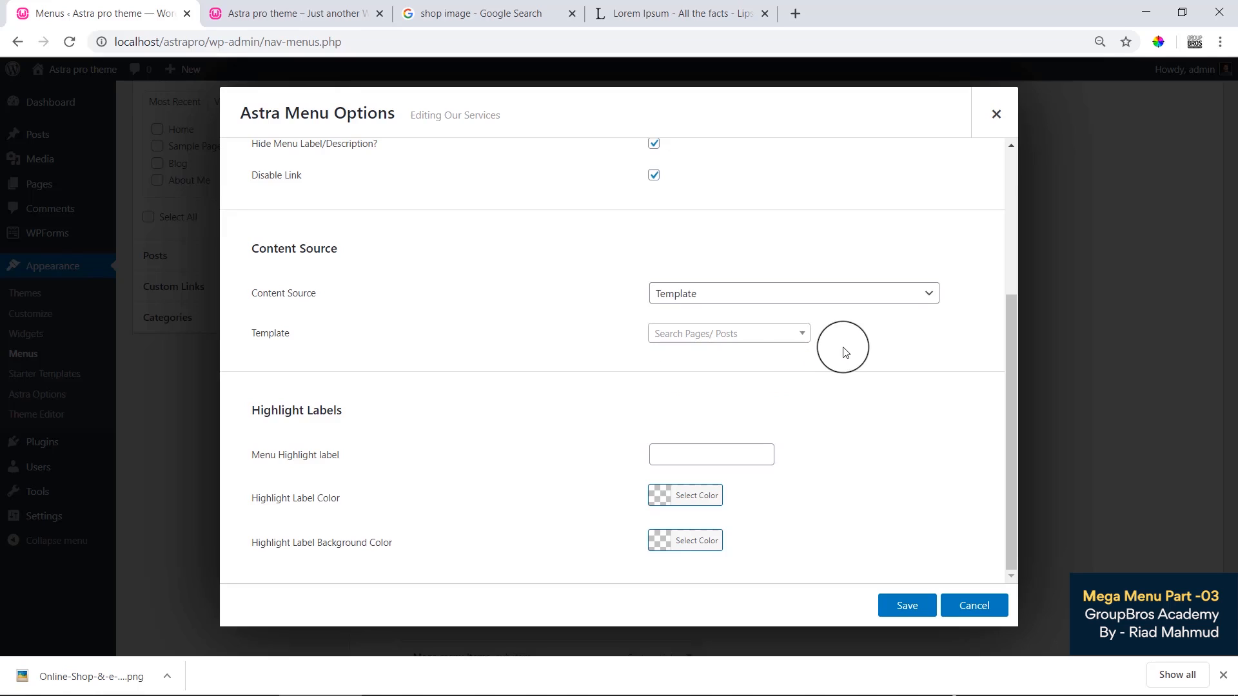
pyautogui.click(753, 342)
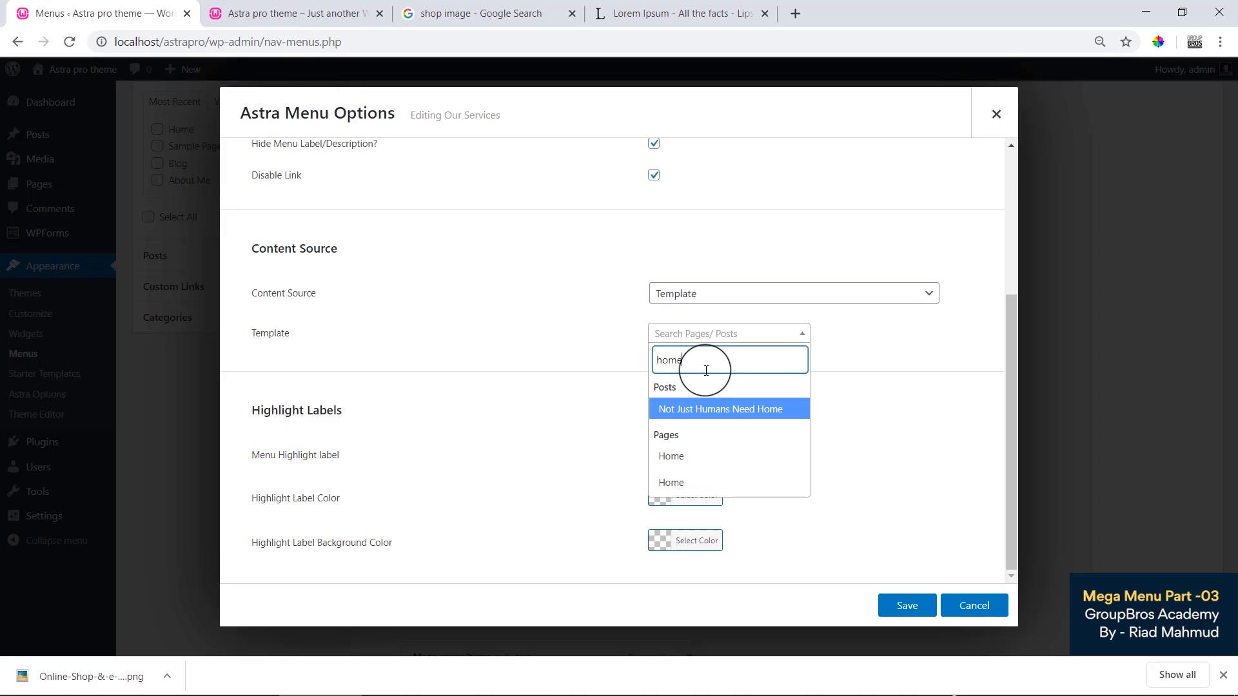
pyautogui.click(689, 458)
pyautogui.click(901, 606)
# Step: Reload the site's front page and check how the Our Services column of the About Us mega menu shows the template
pyautogui.click(354, 12)
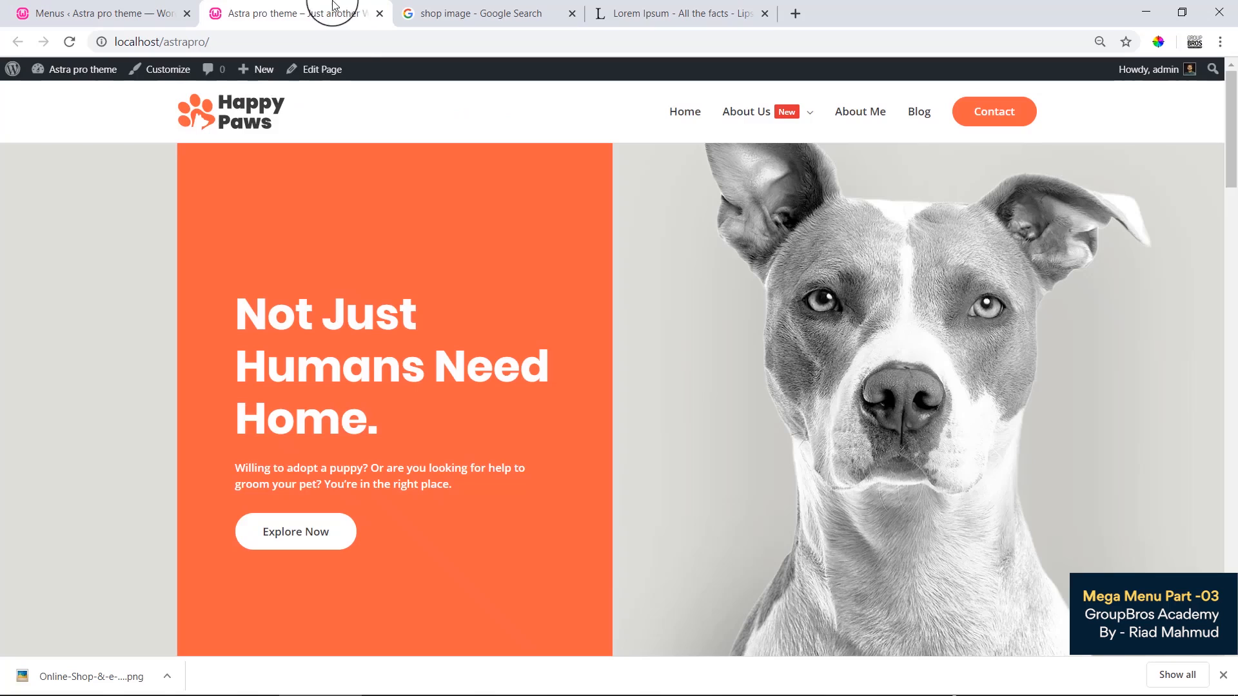
pyautogui.click(352, 41)
pyautogui.press('Return')
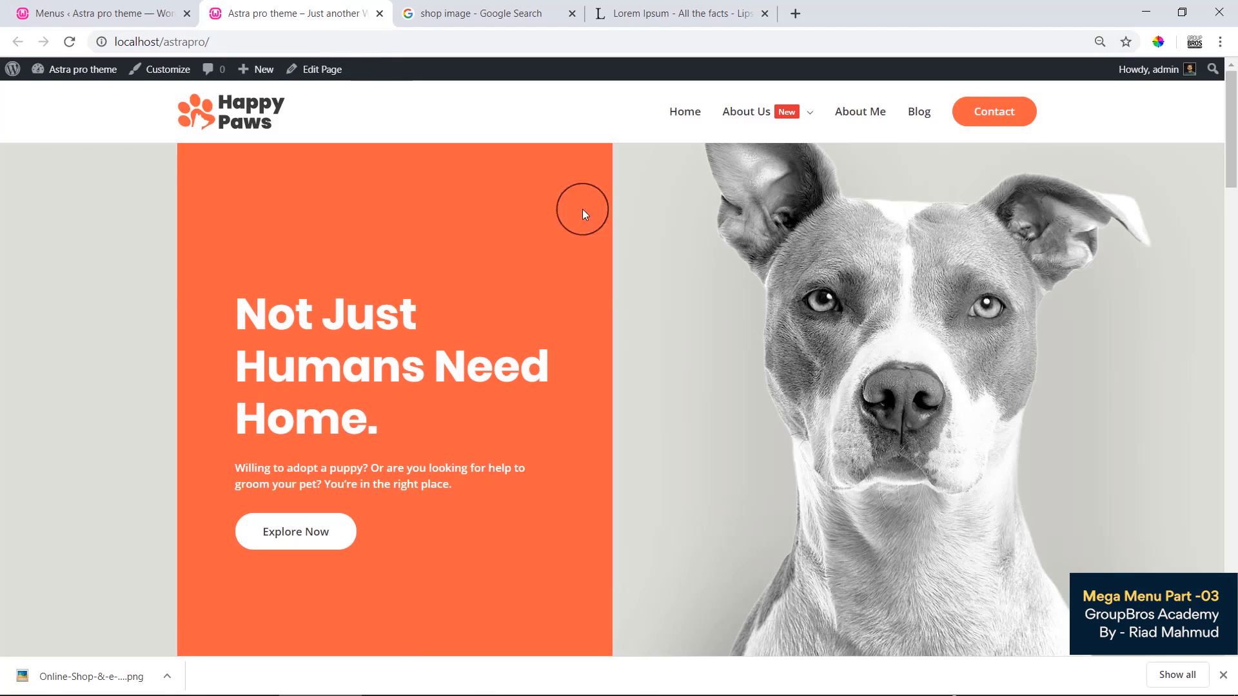
pyautogui.moveTo(766, 110)
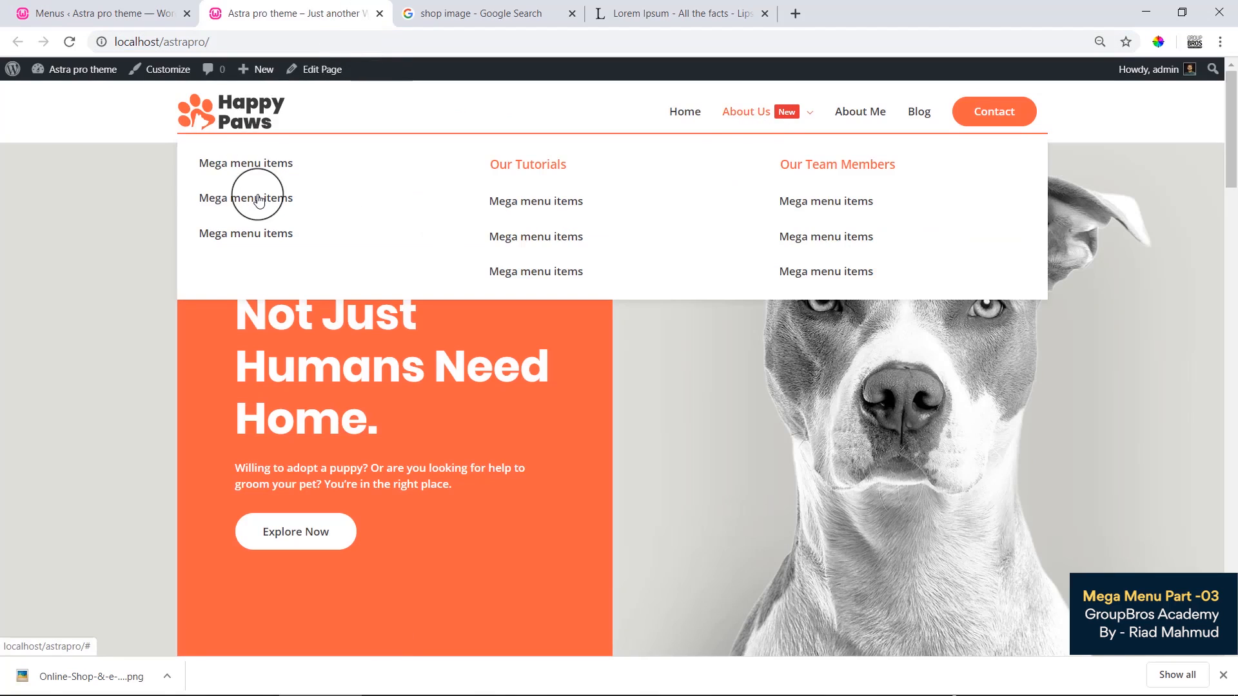
# Step: Set the content source of Our Services to Default, turn off hiding of its menu label/description and save the options
pyautogui.click(35, 13)
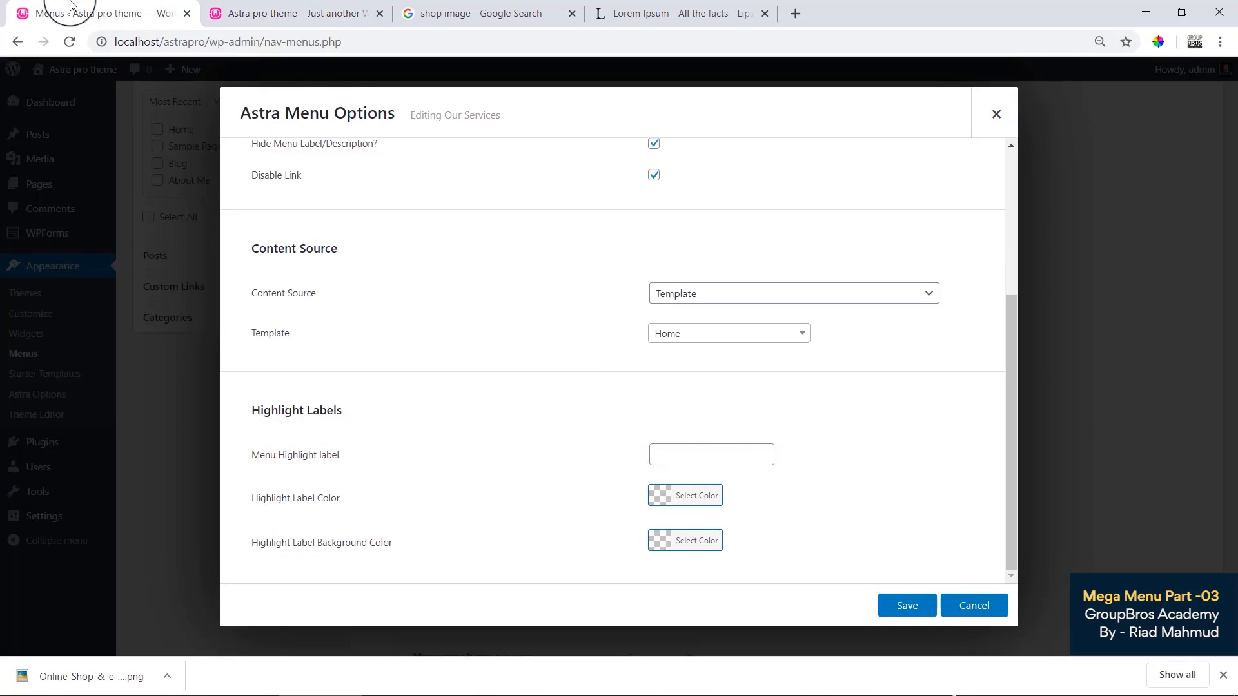
pyautogui.click(691, 333)
pyautogui.click(691, 293)
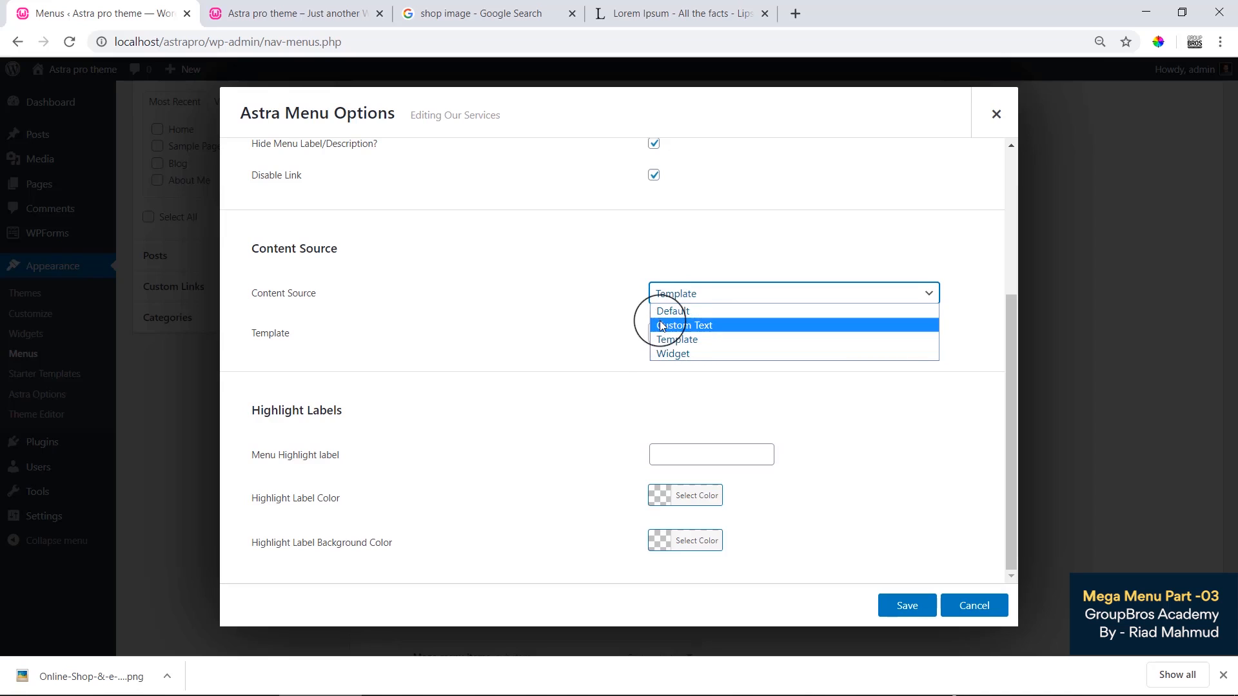
pyautogui.click(674, 311)
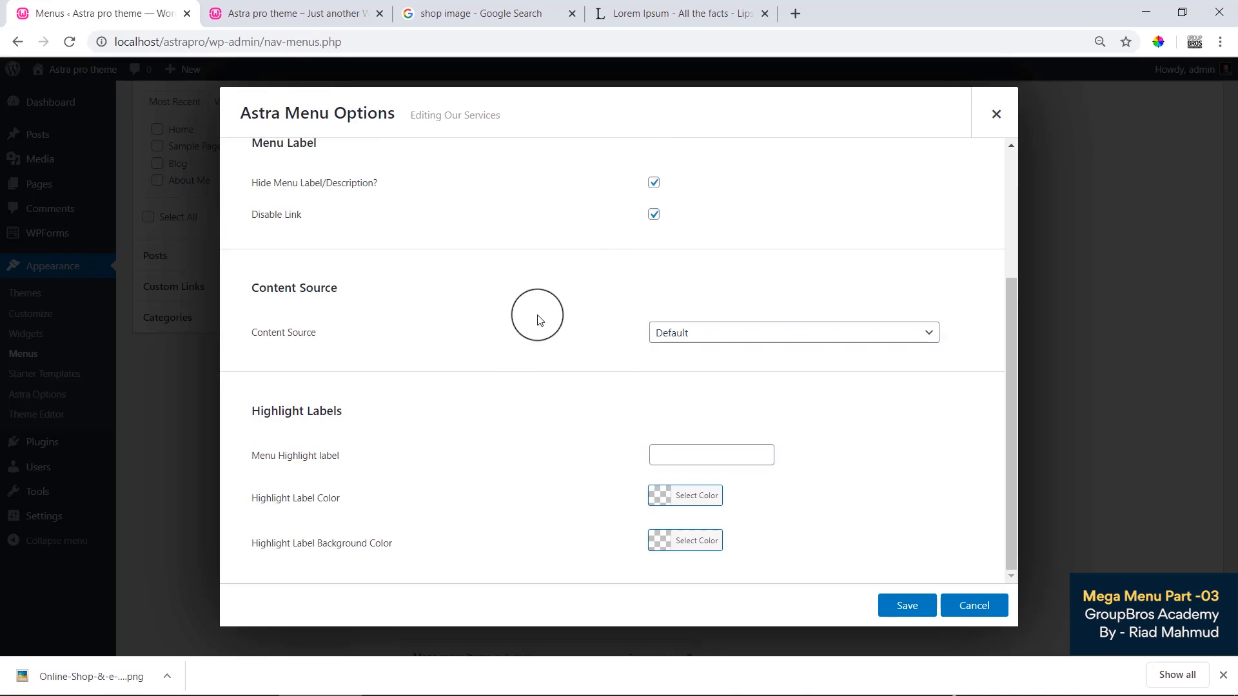
pyautogui.moveTo(253, 183); pyautogui.dragTo(381, 187)
pyautogui.click(655, 184)
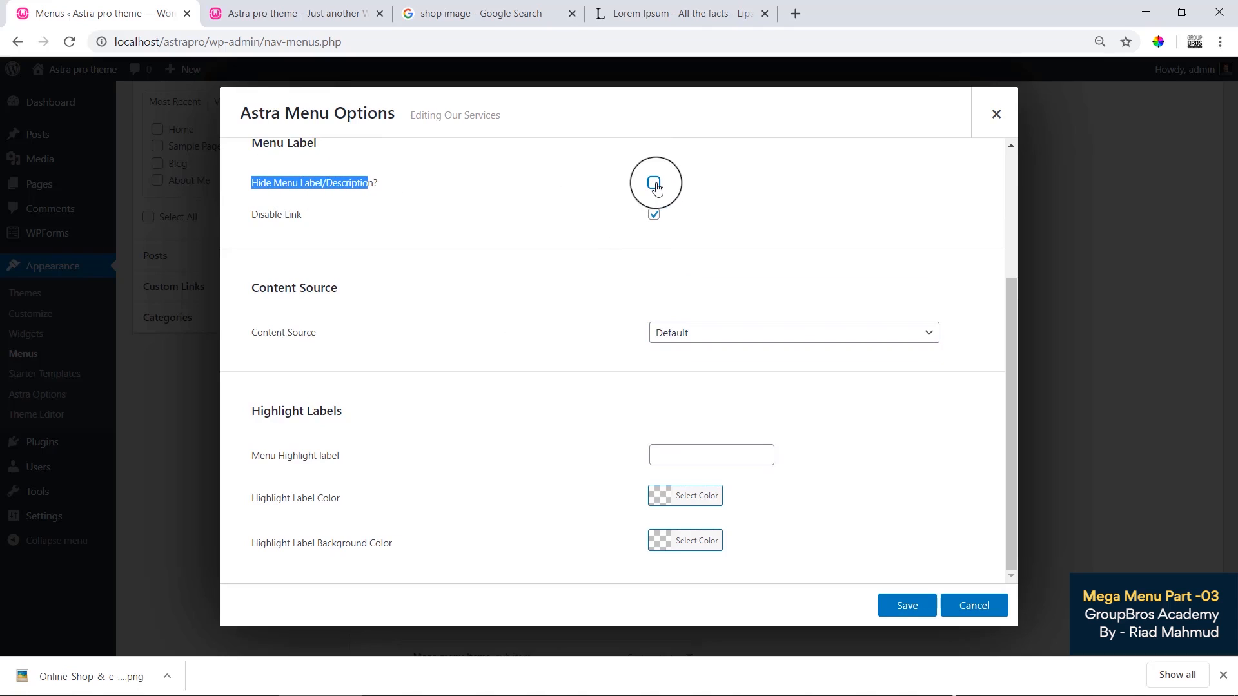
pyautogui.click(528, 211)
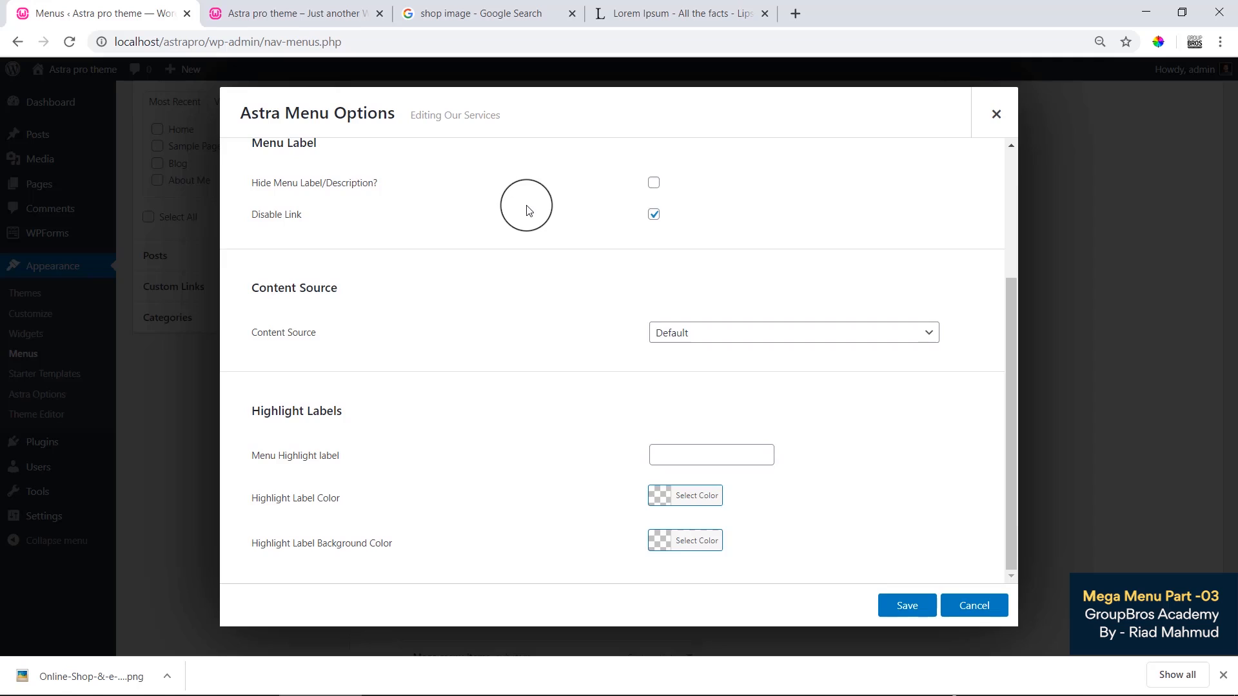
# Step: Reload the front page and check the Our Services heading in the About Us mega menu
pyautogui.click(288, 7)
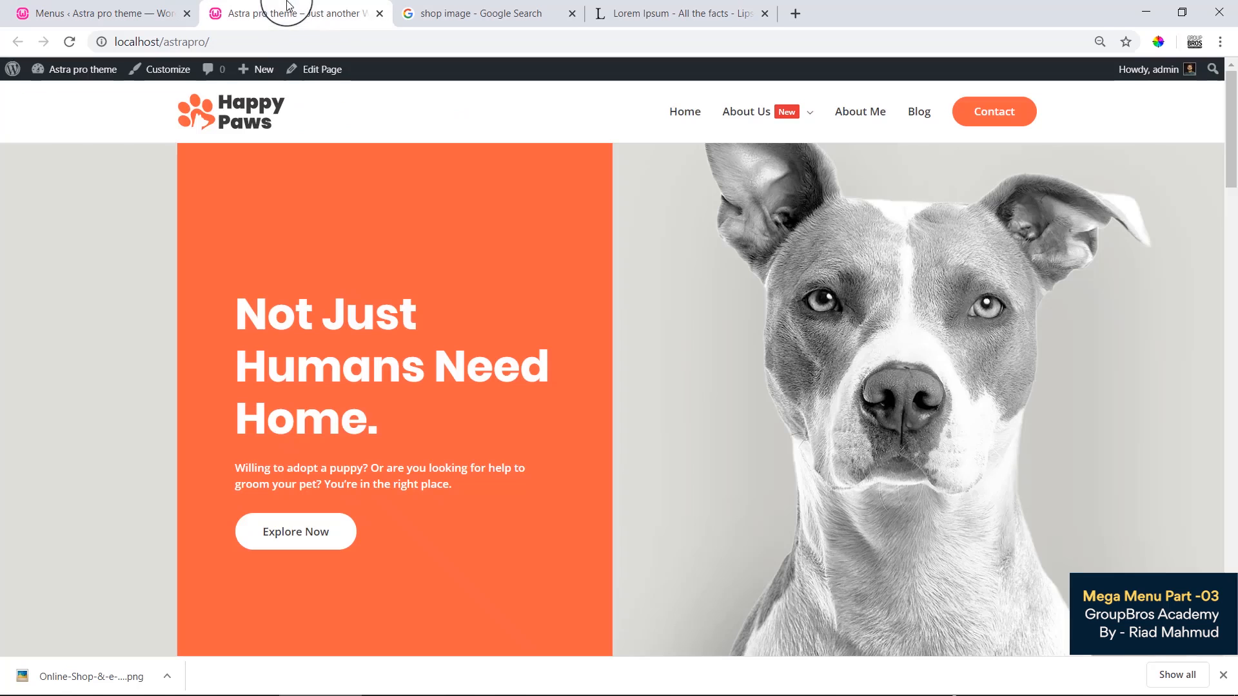
pyautogui.click(286, 46)
pyautogui.press('Return')
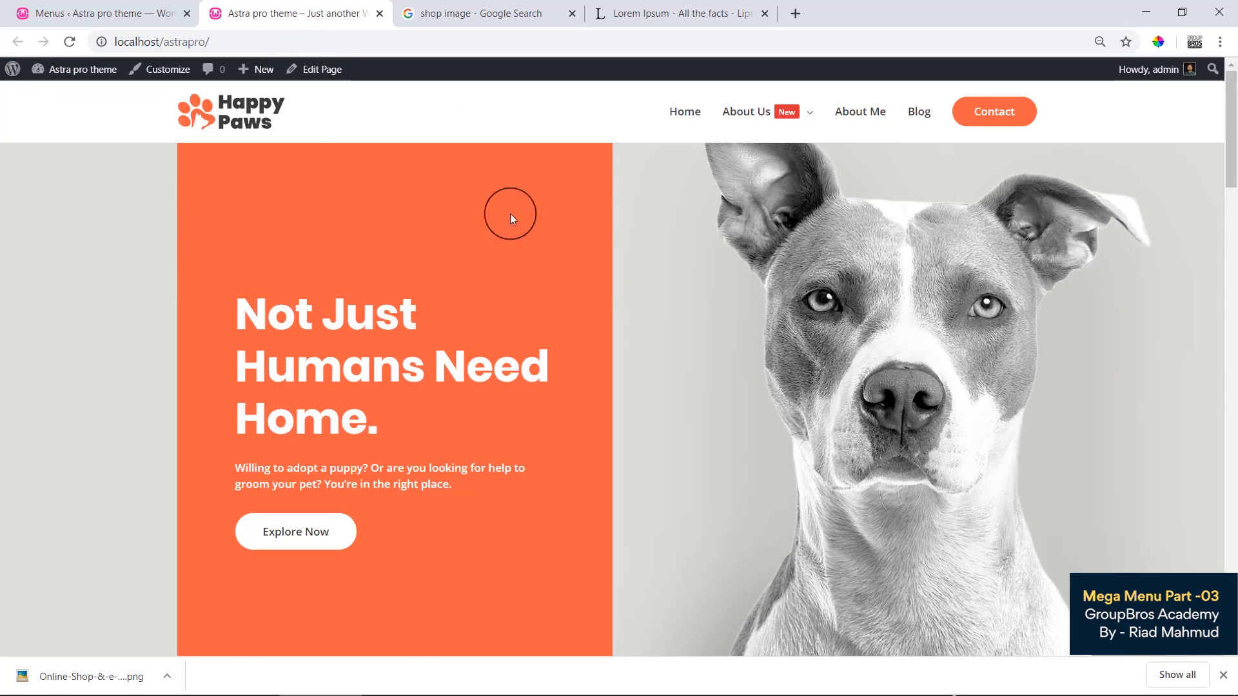
pyautogui.moveTo(758, 113)
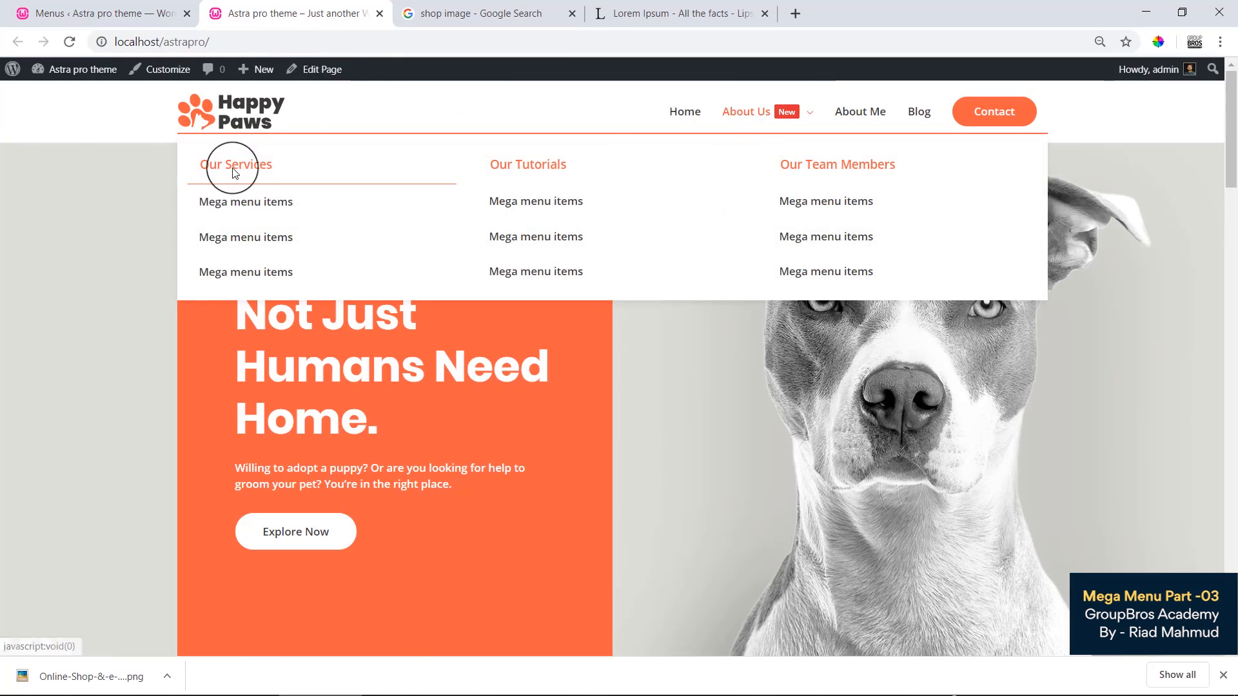
# Step: Examine the Highlight Labels settings and the available content source choices in the Our Services menu options
pyautogui.click(32, 4)
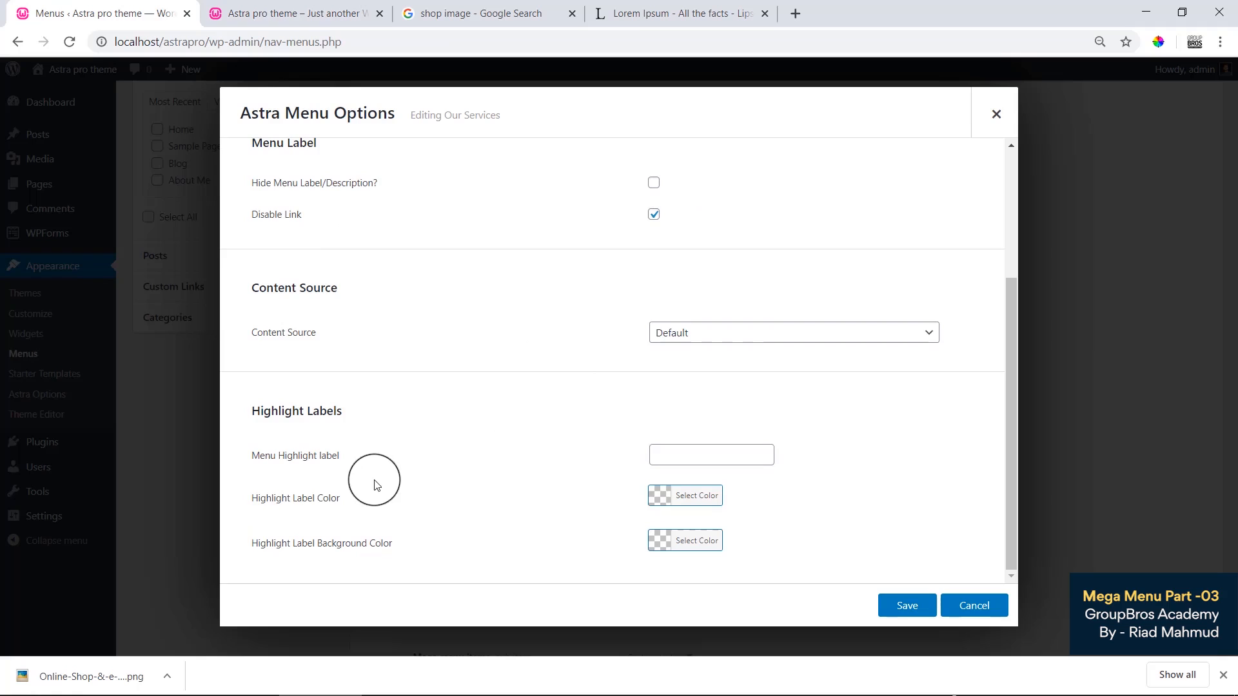
pyautogui.moveTo(254, 414); pyautogui.dragTo(368, 420)
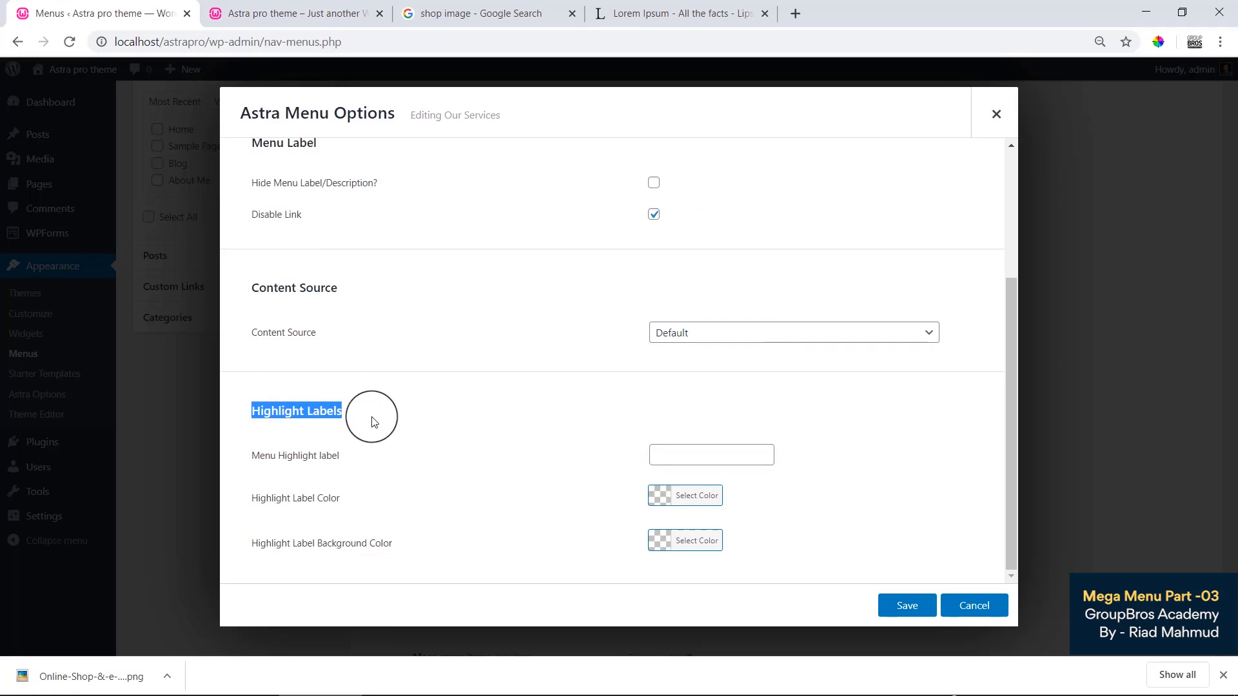
pyautogui.click(378, 421)
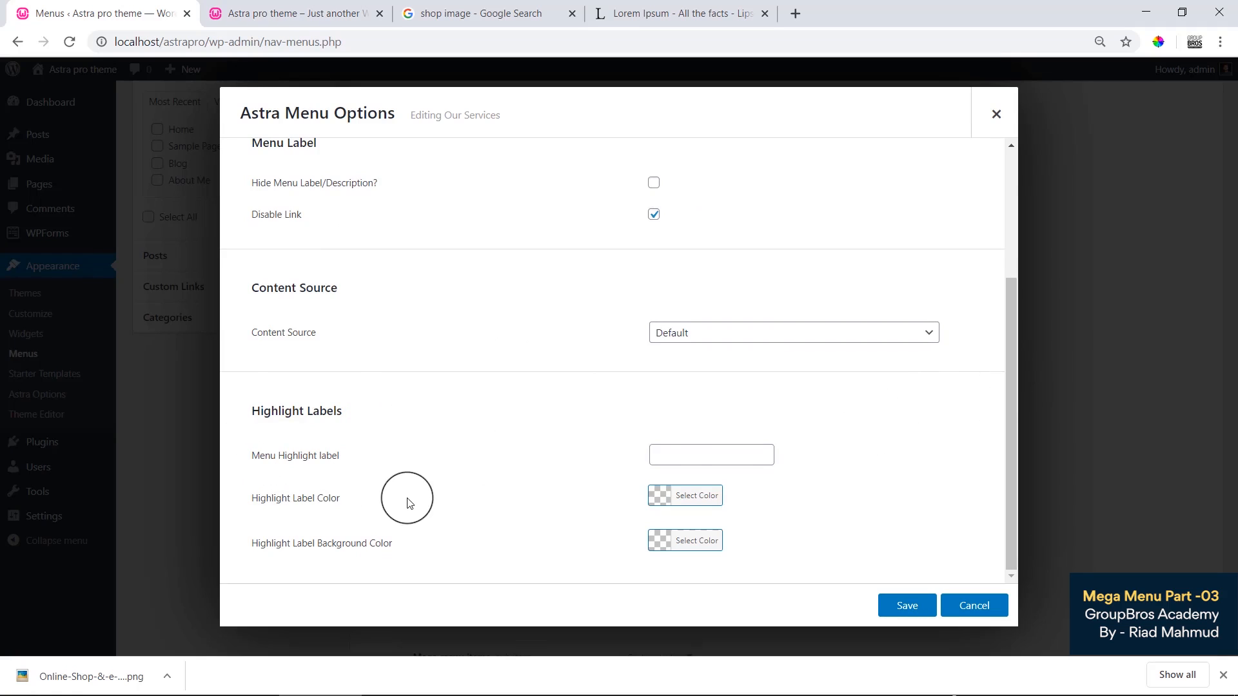
pyautogui.click(688, 455)
pyautogui.click(862, 443)
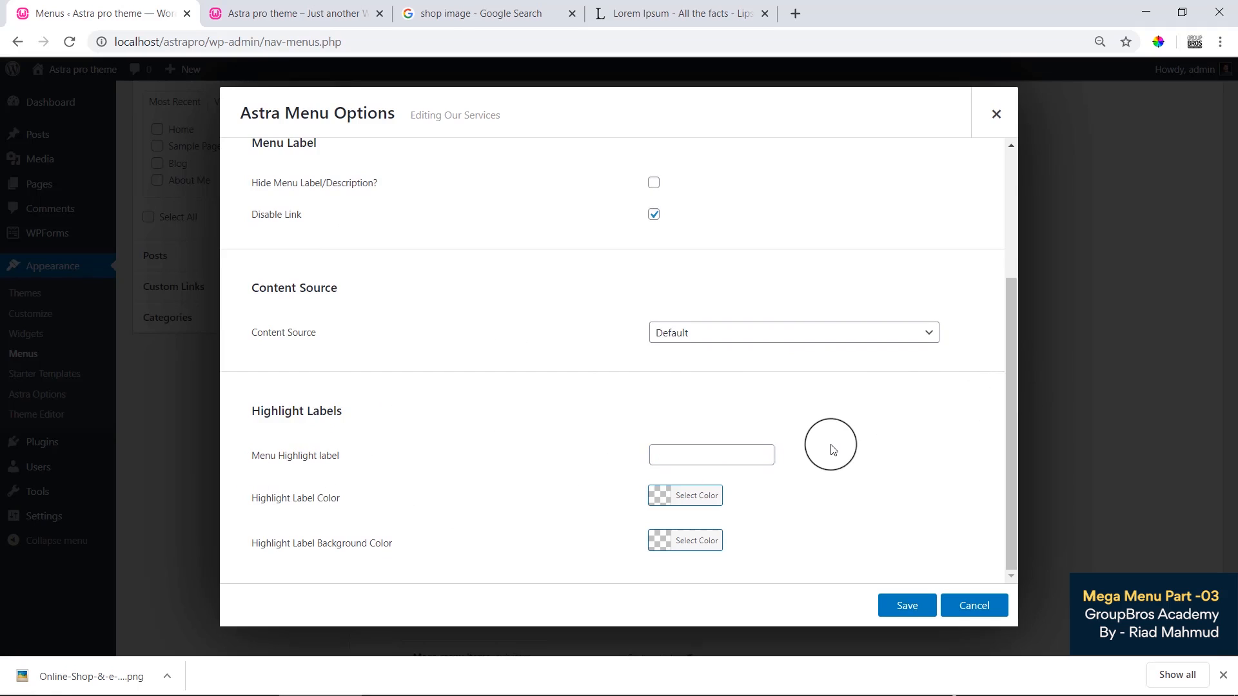
pyautogui.scroll(3, 830, 449)
pyautogui.scroll(-3, 830, 450)
pyautogui.click(671, 340)
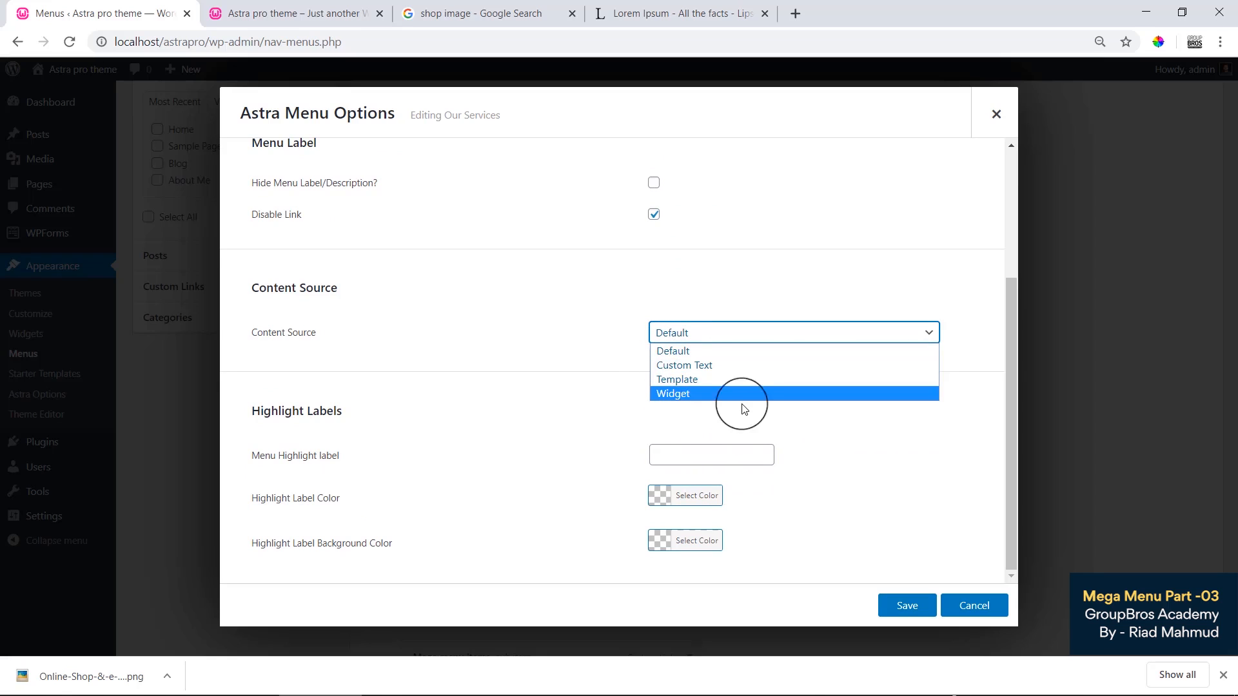
pyautogui.click(613, 384)
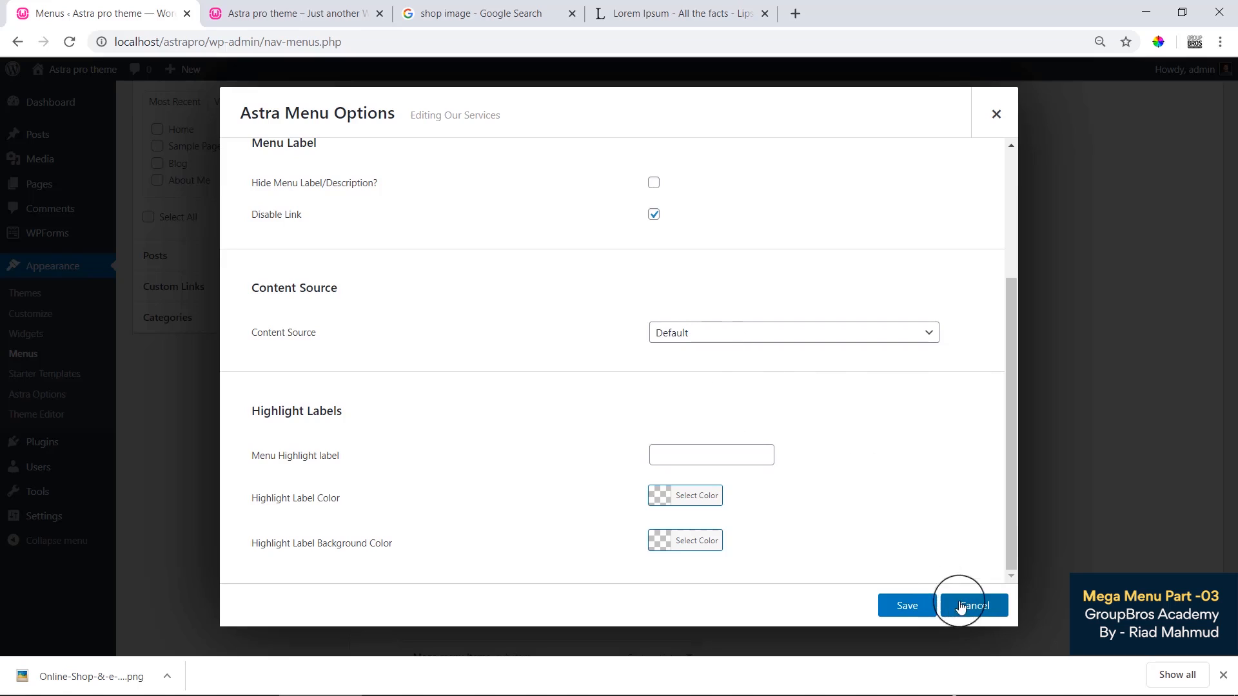
# Step: Close the Our Services options, collapse the item and view the About Us mega menu on the front page
pyautogui.click(996, 115)
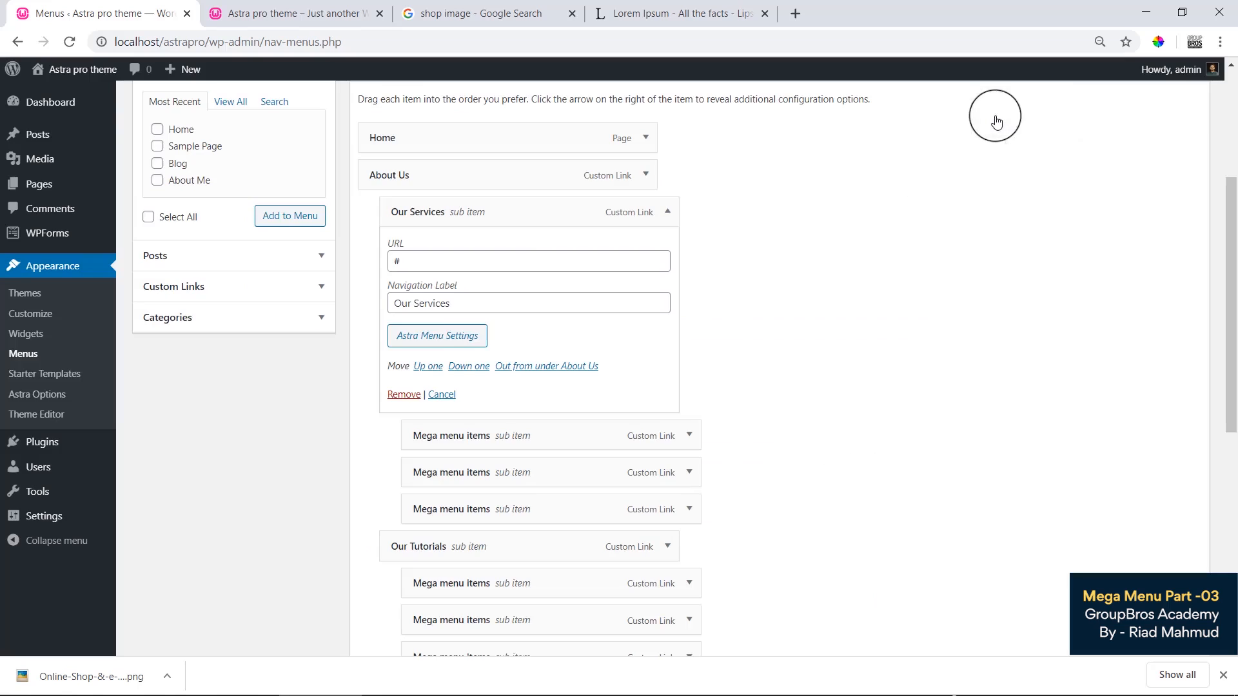
pyautogui.click(667, 212)
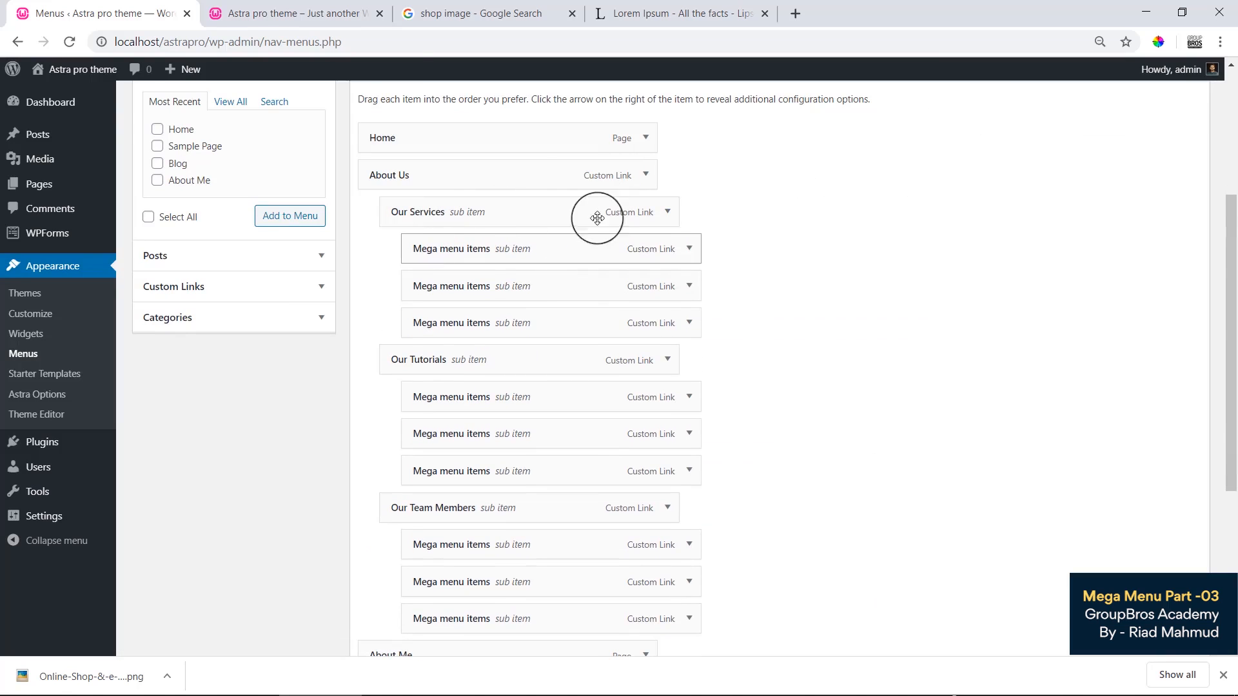
pyautogui.click(322, 13)
pyautogui.moveTo(746, 118)
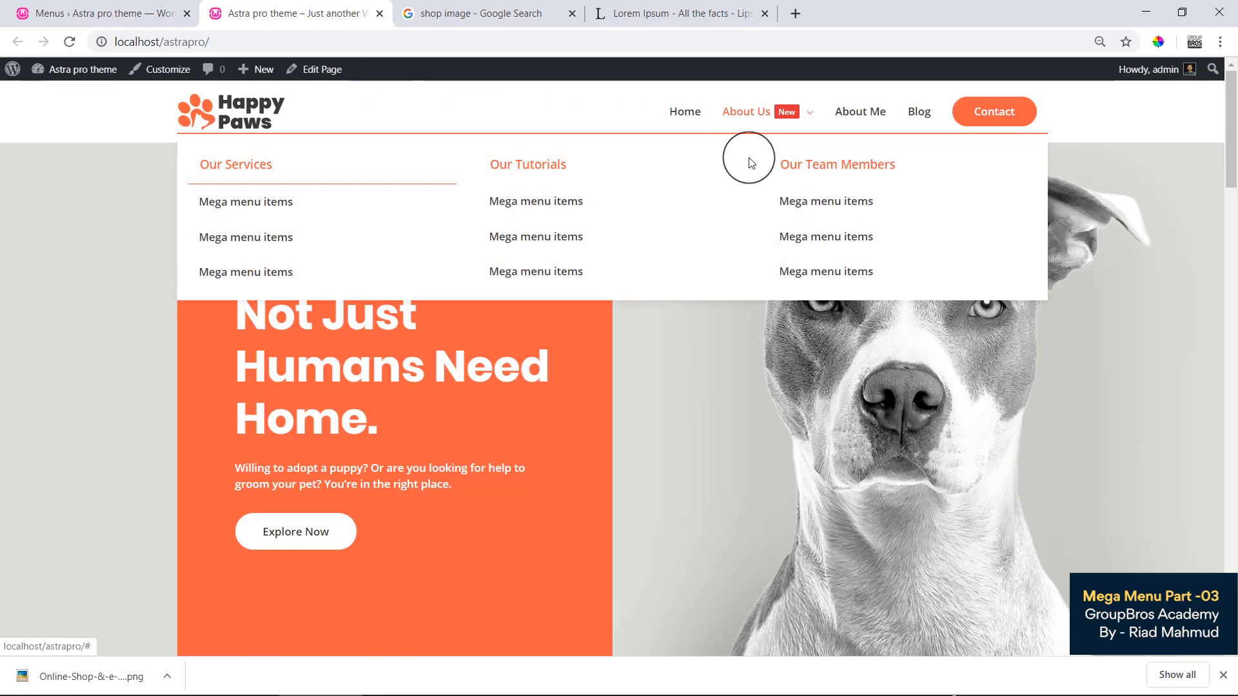